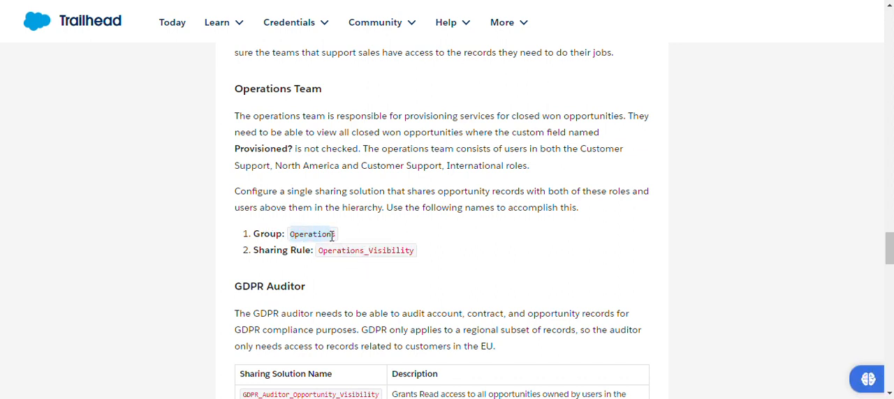
# Step: Switch to Salesforce Setup and fill in Operations as the new public group's label and group name
pyautogui.hotkey('alt', 'Tab')
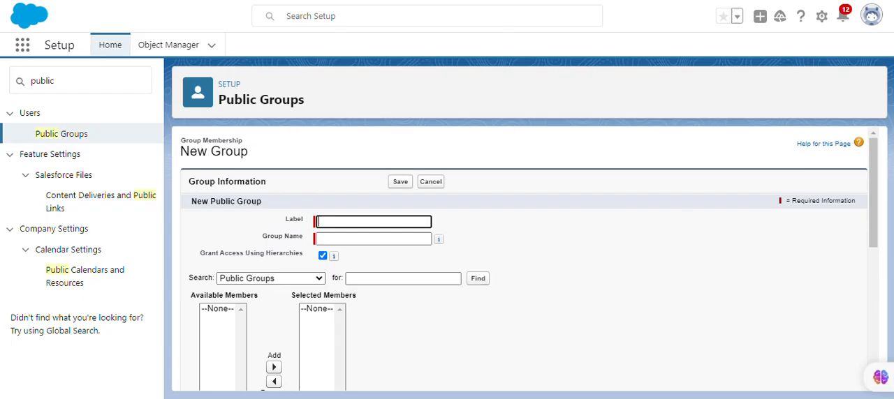
pyautogui.write('Operations')
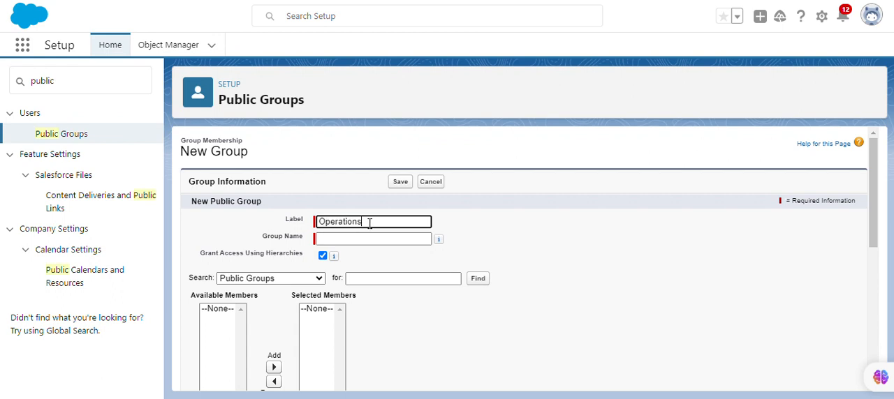
pyautogui.click(491, 216)
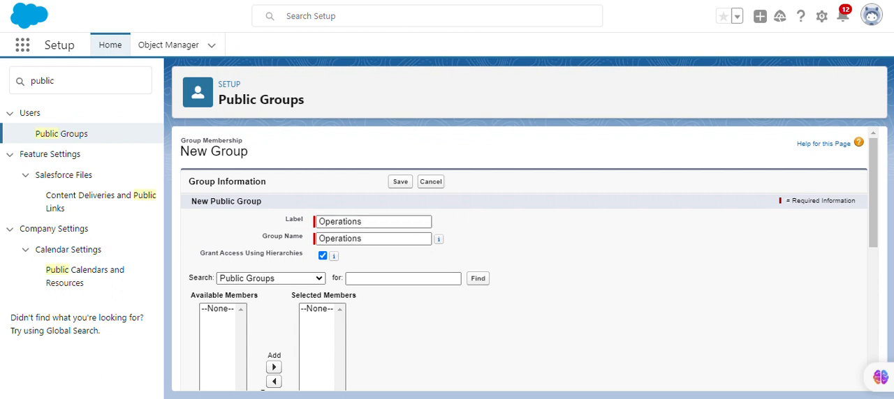
# Step: Add the roles Customer Support, International and Customer Support, North America to the Operations group's selected members and save the group
pyautogui.click(286, 279)
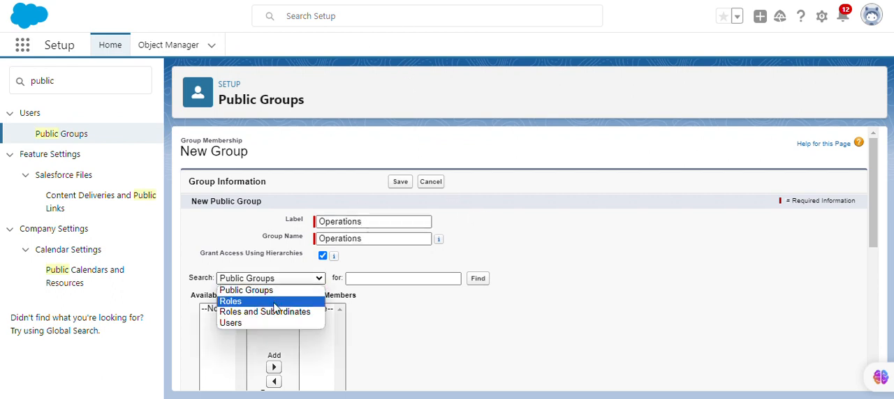
pyautogui.click(274, 303)
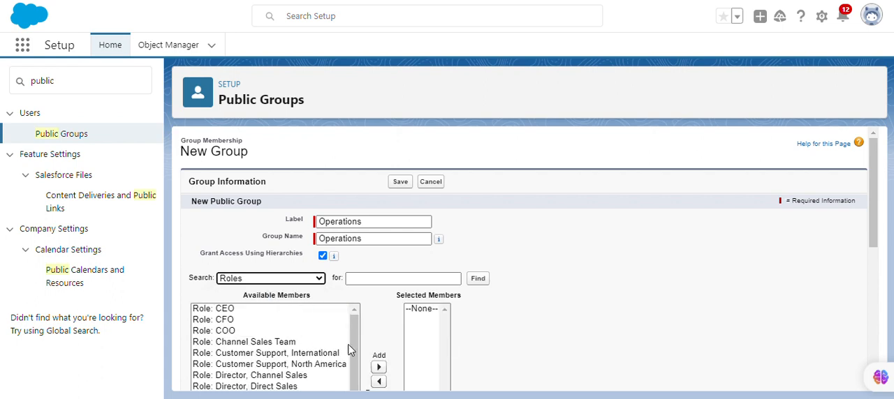
pyautogui.scroll(-2, 393, 334)
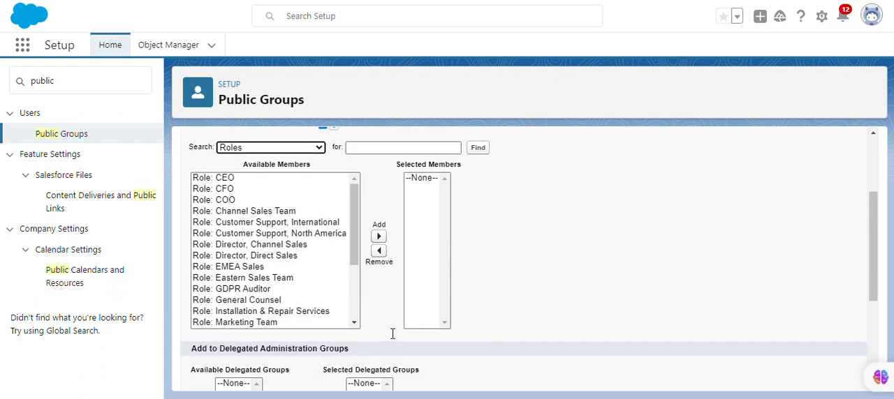
pyautogui.click(284, 222)
pyautogui.click(379, 236)
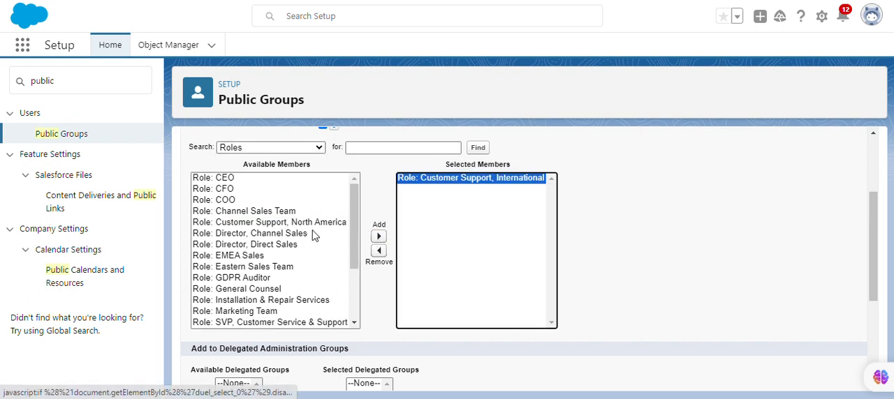
pyautogui.click(310, 223)
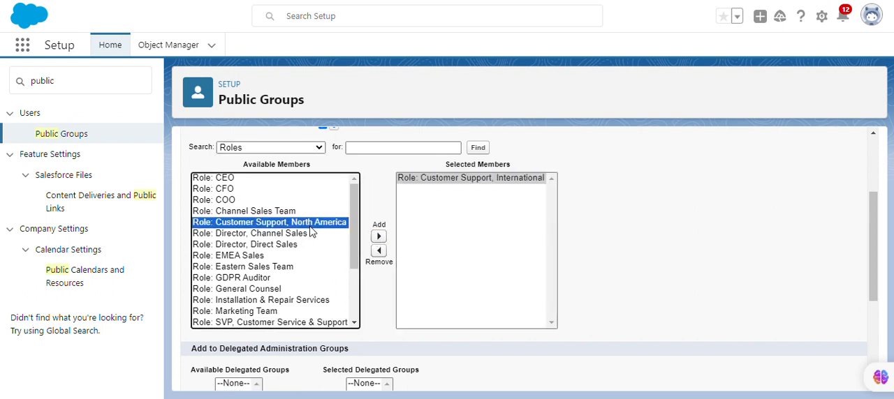
pyautogui.click(379, 238)
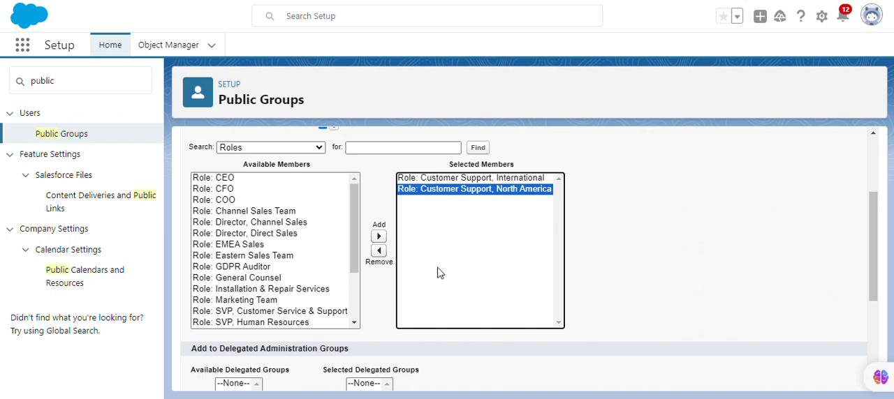
pyautogui.scroll(3, 434, 271)
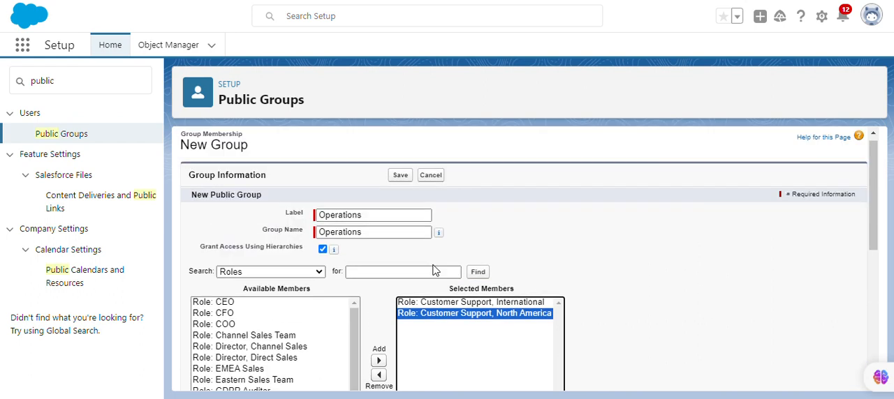
pyautogui.click(401, 183)
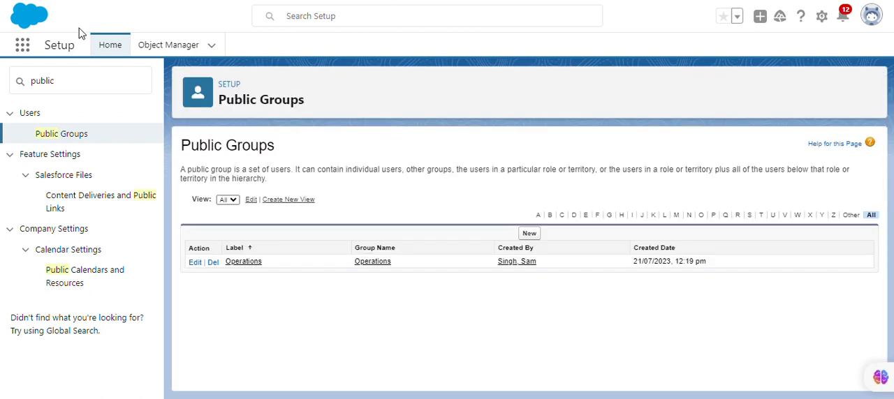
# Step: Find Sharing Settings in Setup and start a new opportunity sharing rule
pyautogui.moveTo(79, 75); pyautogui.dragTo(3, 84)
pyautogui.write('s')
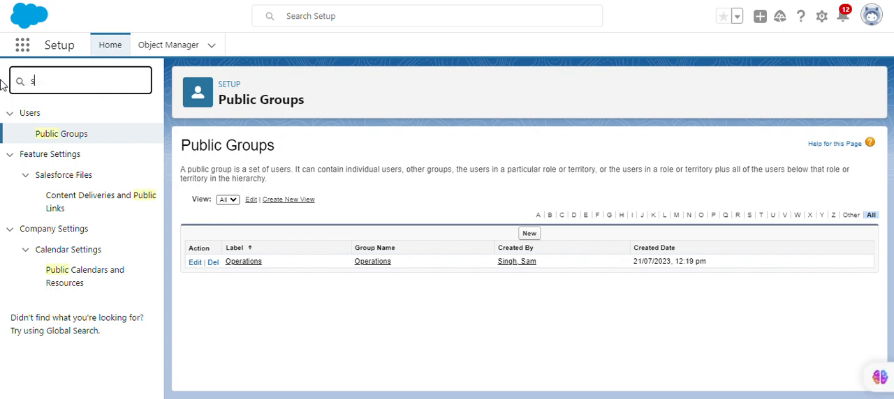
pyautogui.write('hari')
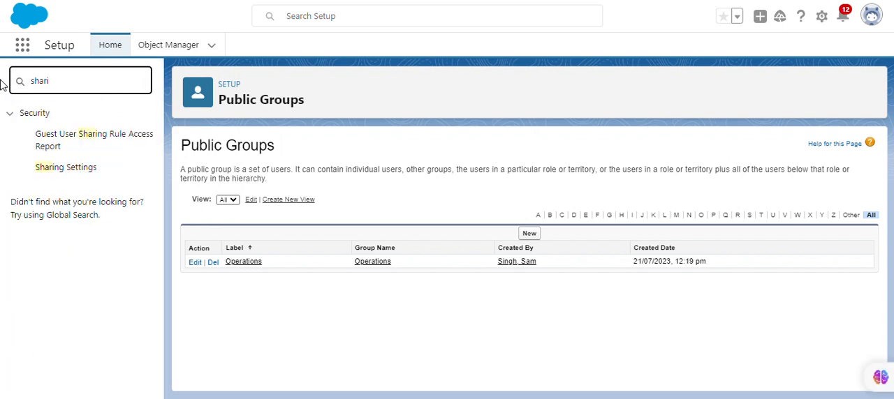
pyautogui.click(78, 169)
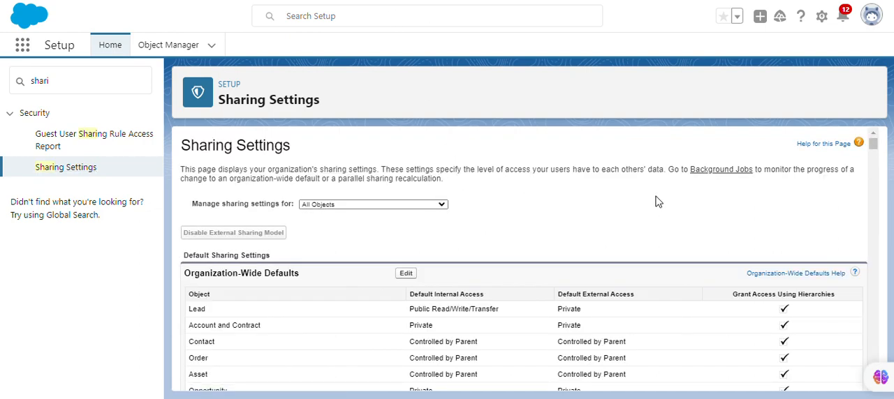
pyautogui.scroll(-20, 656, 202)
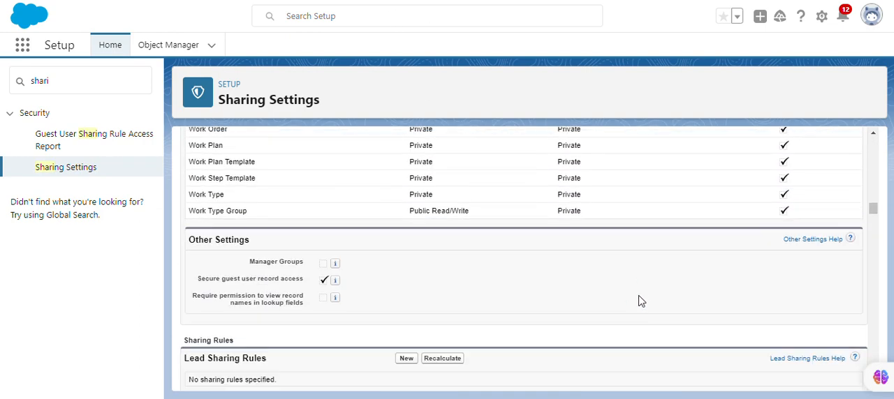
pyautogui.scroll(-10, 635, 305)
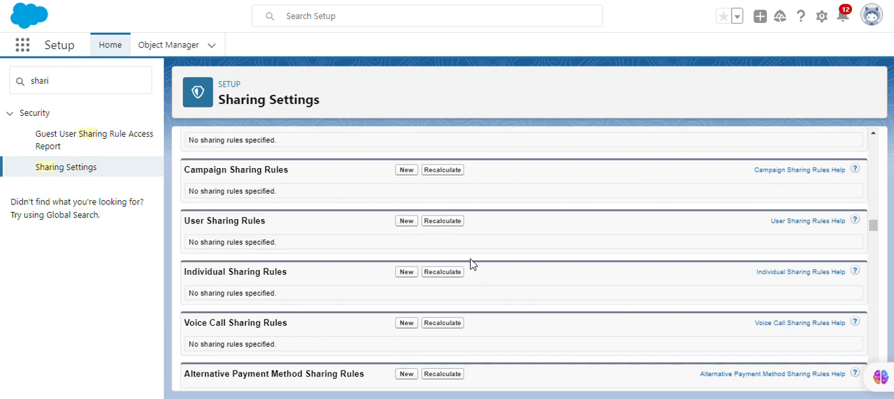
pyautogui.scroll(2, 466, 264)
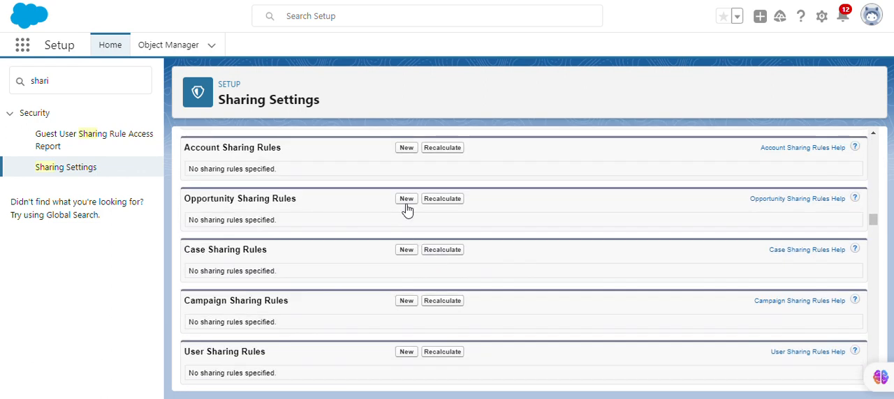
pyautogui.click(406, 200)
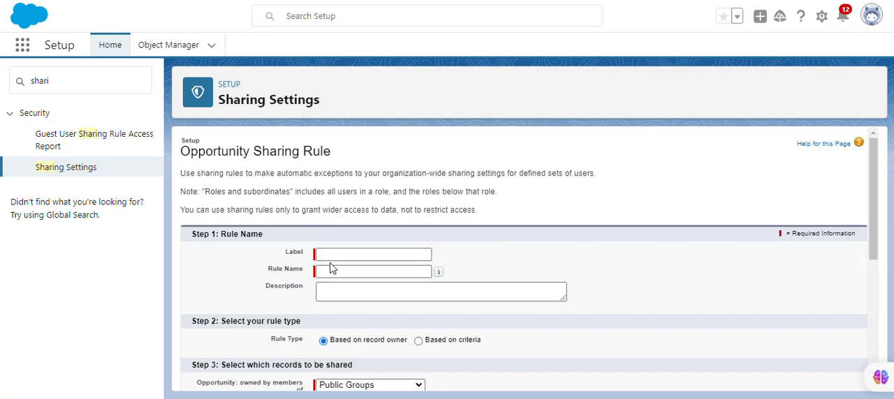
# Step: Copy the sharing rule name from the Trailhead page and set the label to Operations Visibility and the rule name to Operations_Visibility
pyautogui.hotkey('ctrl', 'shift', 'Tab')
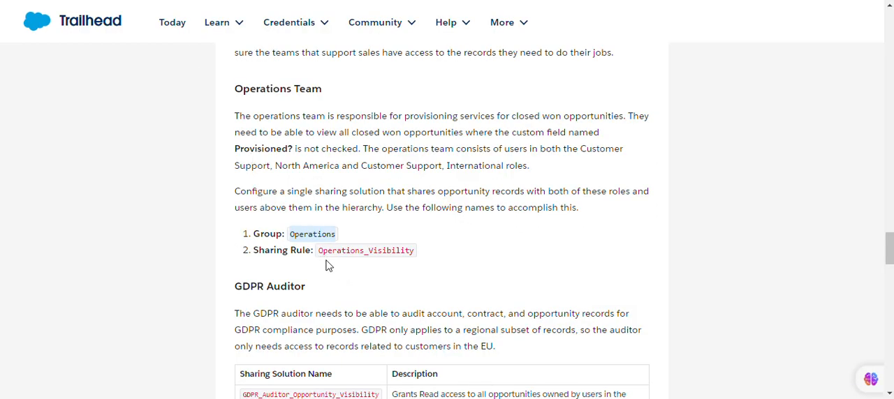
pyautogui.moveTo(318, 252); pyautogui.dragTo(418, 262)
pyautogui.hotkey('ctrl', 'c')
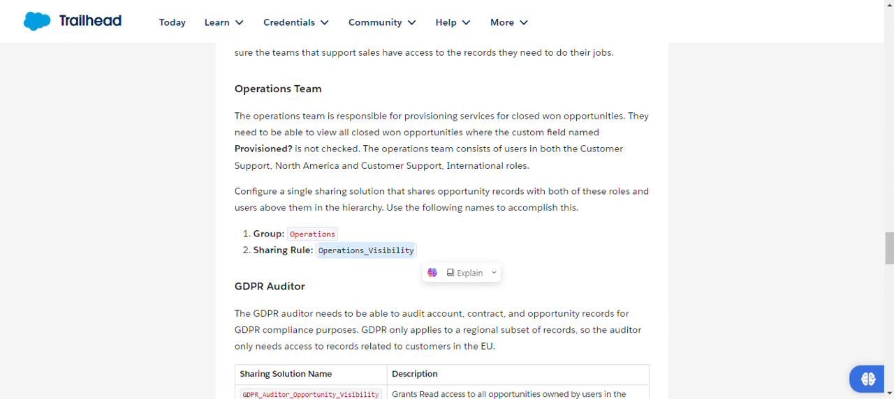
pyautogui.hotkey('ctrl', 'Tab')
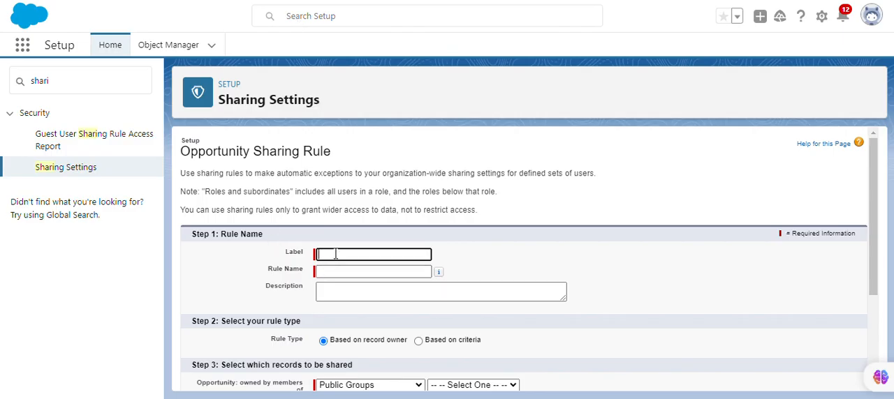
pyautogui.hotkey('ctrl', 'v')
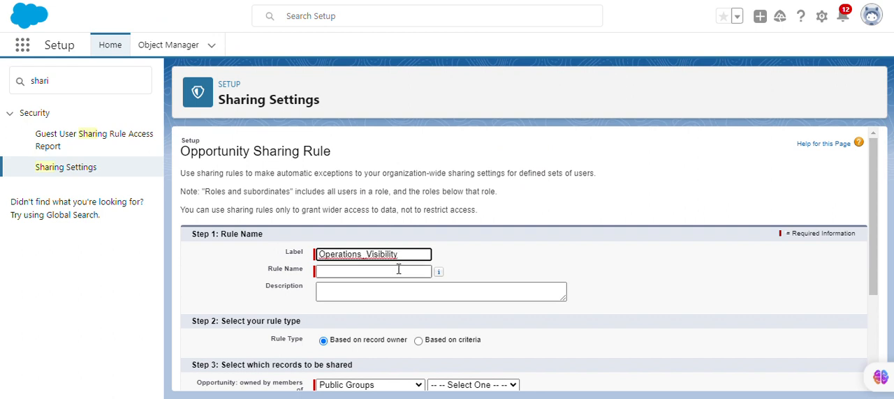
pyautogui.click(399, 271)
pyautogui.click(365, 255)
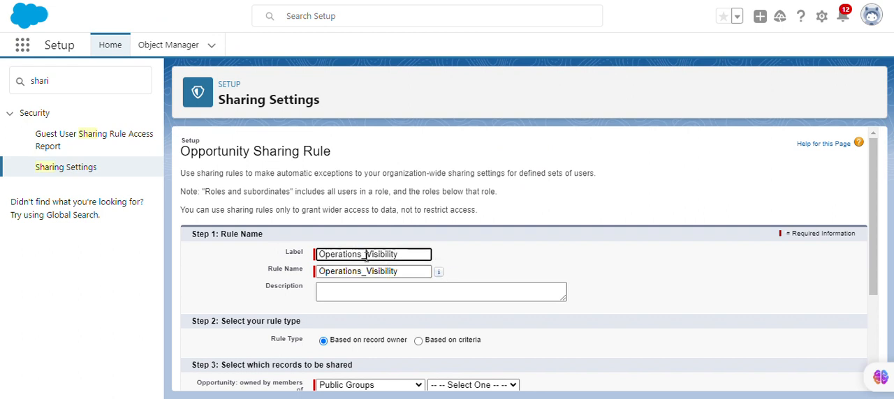
pyautogui.press('BackSpace')
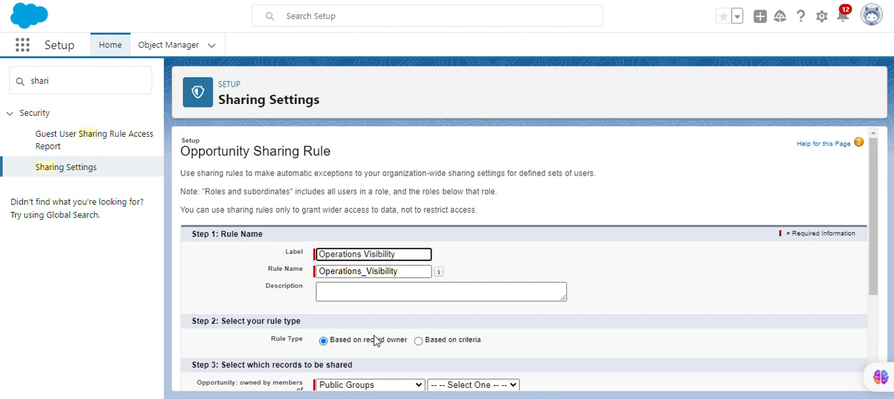
pyautogui.click(461, 262)
# Step: Copy Trailhead's Operations Team text from "The operations team is responsible" through "Provisioned? is not checked." into the sharing rule's description
pyautogui.scroll(-1, 435, 259)
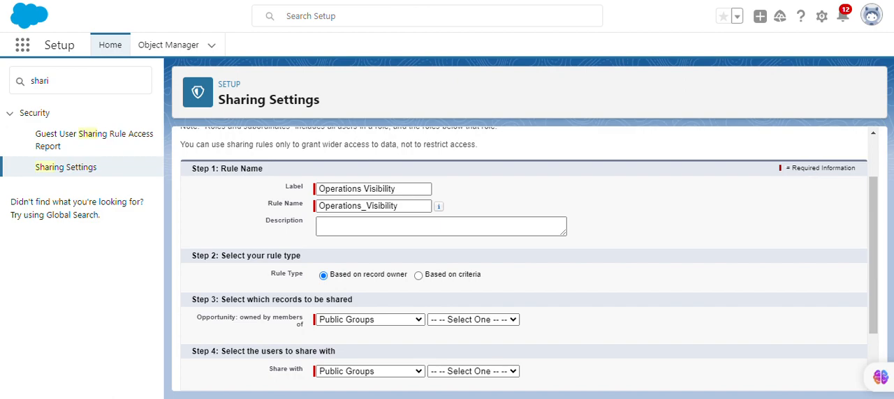
pyautogui.click(218, 1)
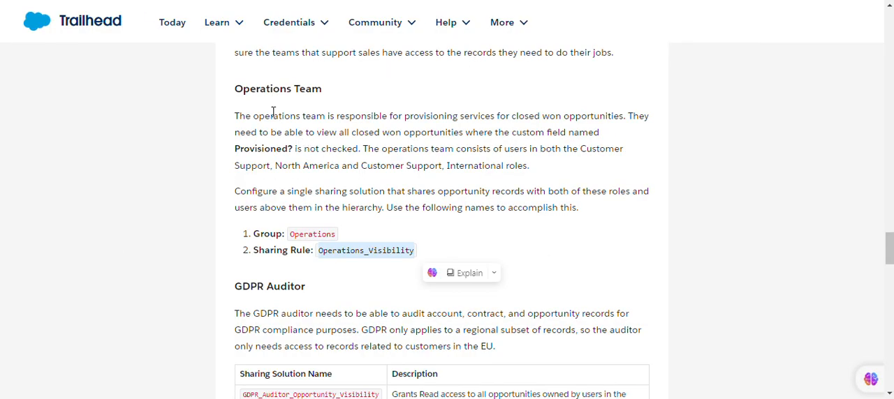
pyautogui.moveTo(237, 117); pyautogui.dragTo(364, 149)
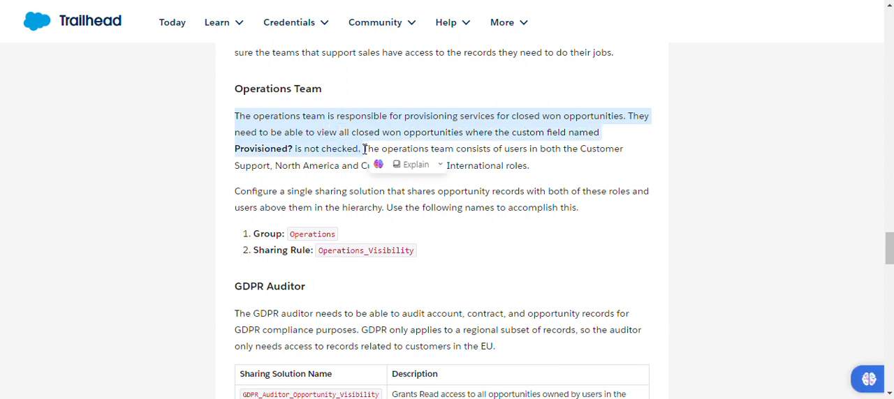
pyautogui.hotkey('alt', 'Tab')
pyautogui.click(357, 229)
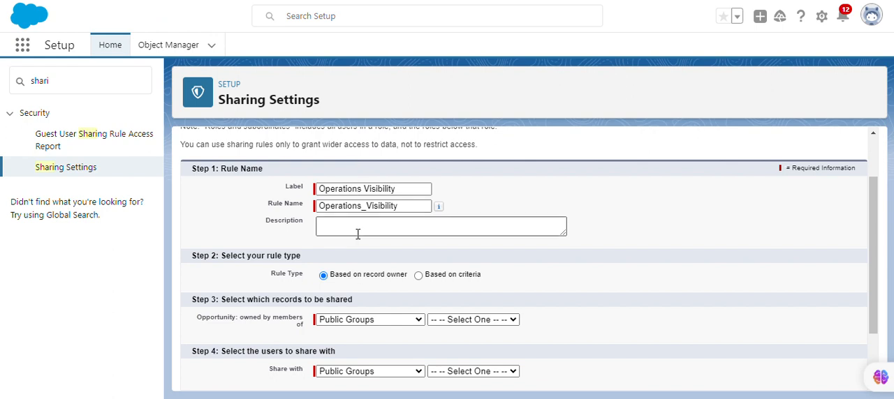
pyautogui.hotkey('ctrl', 'v')
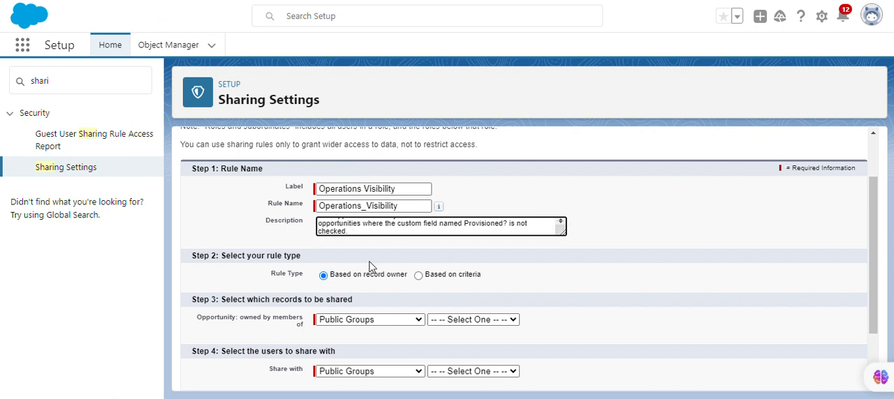
# Step: Base the sharing rule on criteria and set the first criterion to Provisioned? equals False
pyautogui.click(418, 275)
pyautogui.scroll(-2, 357, 303)
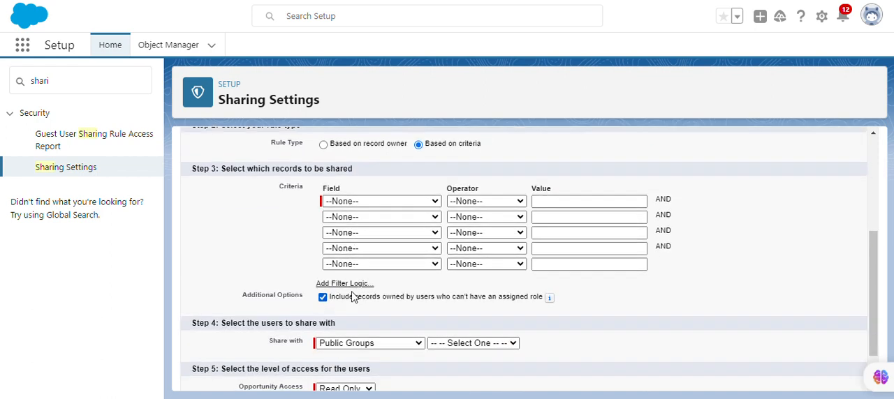
pyautogui.click(381, 203)
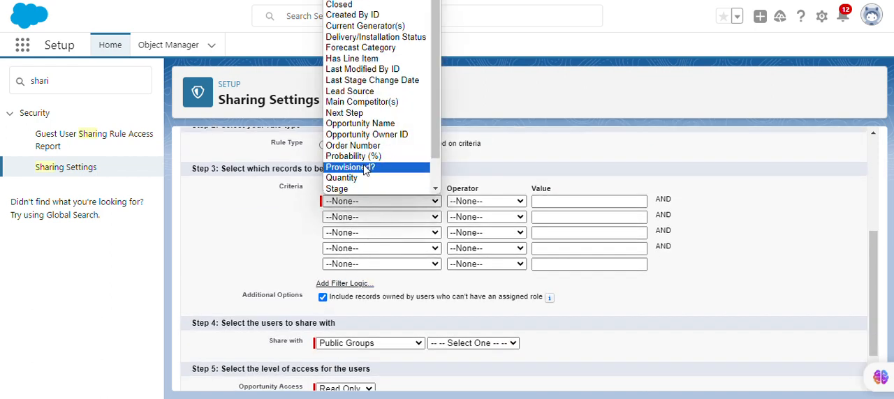
pyautogui.click(364, 169)
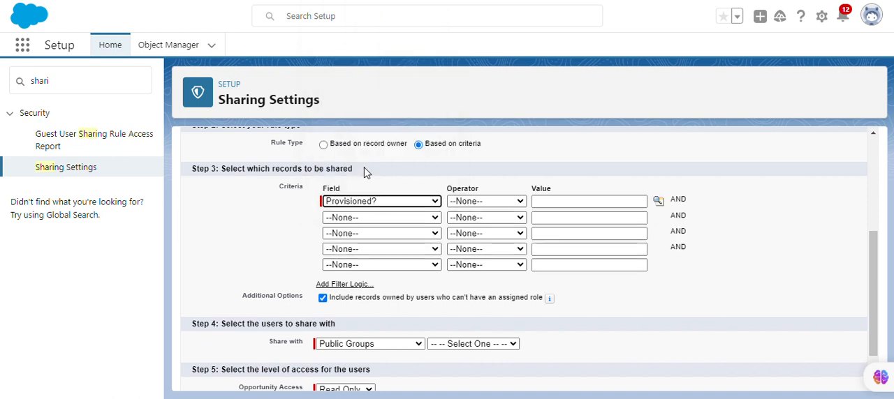
pyautogui.click(496, 201)
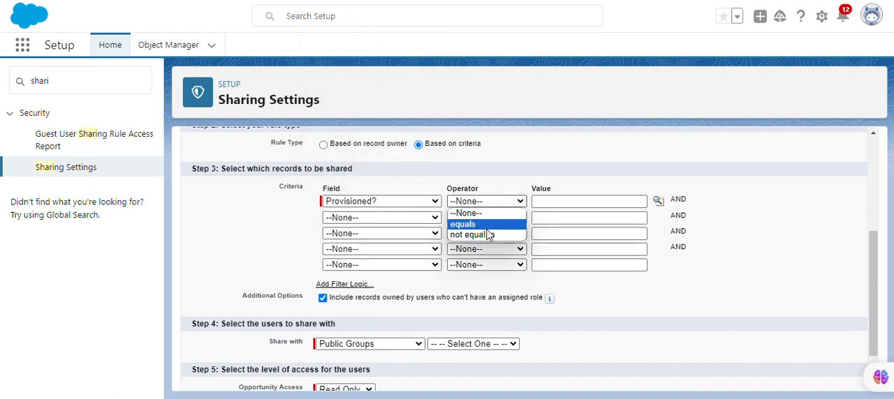
pyautogui.click(488, 225)
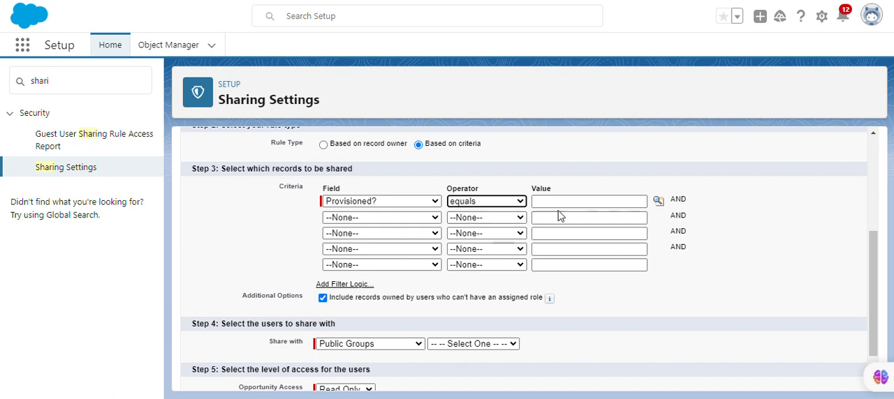
pyautogui.click(658, 201)
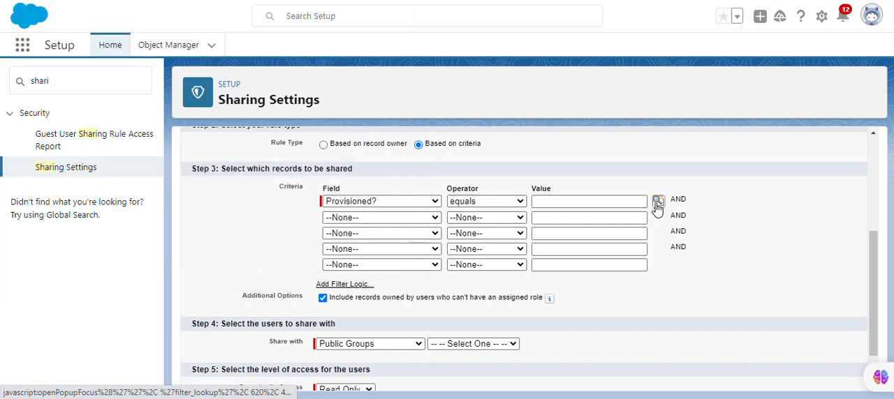
pyautogui.click(658, 207)
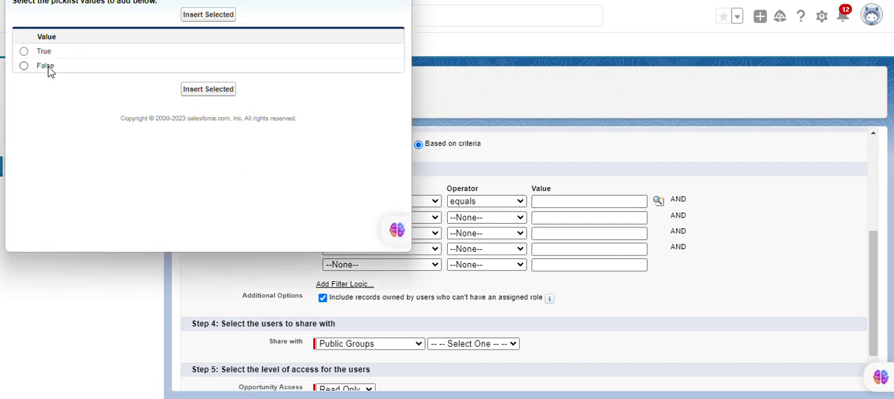
pyautogui.click(49, 68)
pyautogui.click(201, 91)
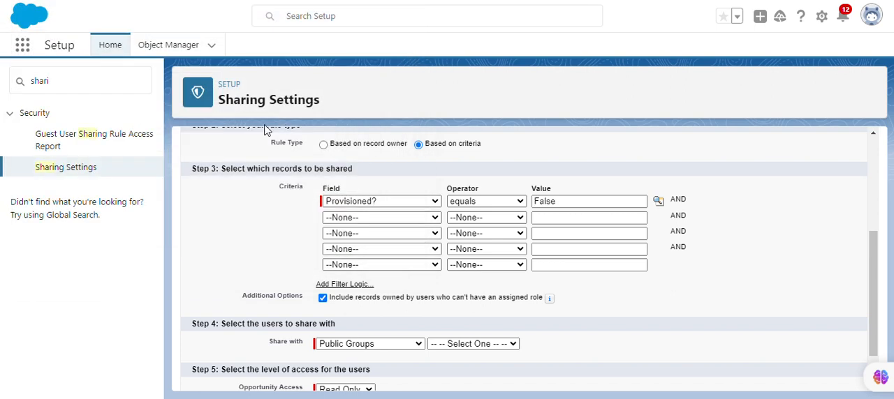
# Step: Add a second criterion to the sharing rule: Stage equals Closed Won
pyautogui.click(389, 222)
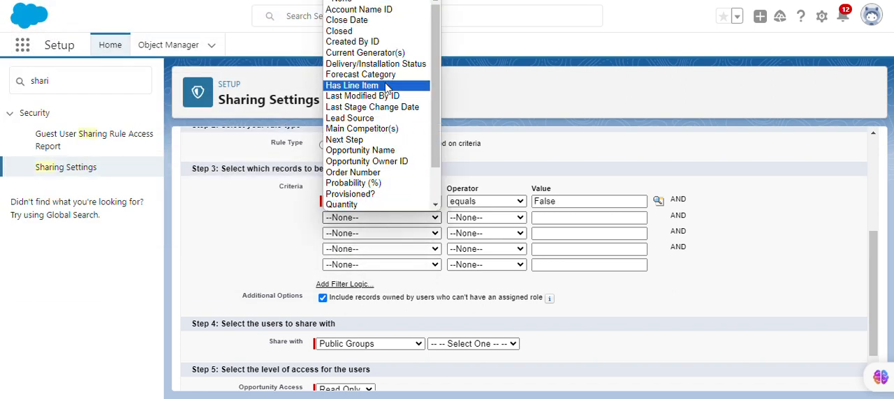
pyautogui.scroll(-1, 363, 105)
pyautogui.click(372, 173)
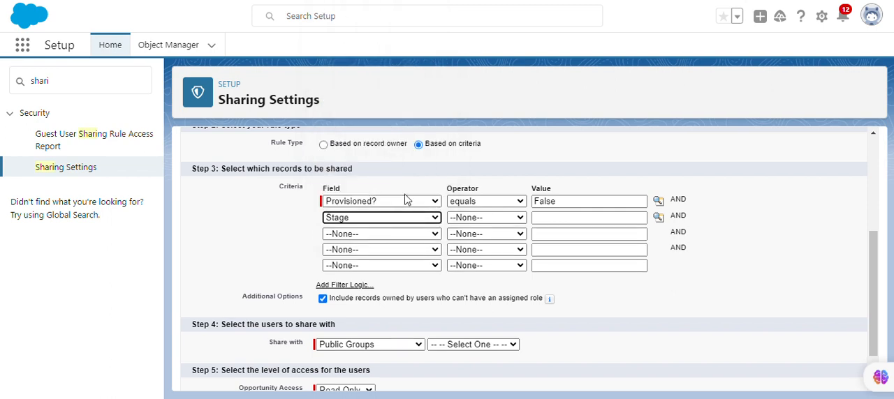
pyautogui.click(461, 222)
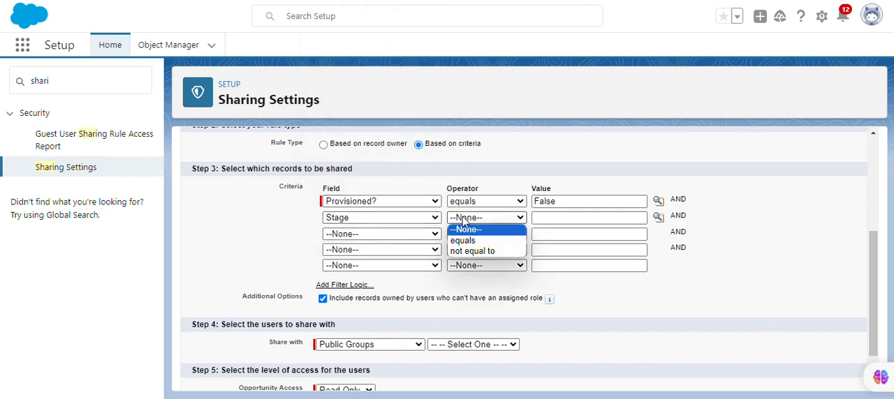
pyautogui.click(477, 243)
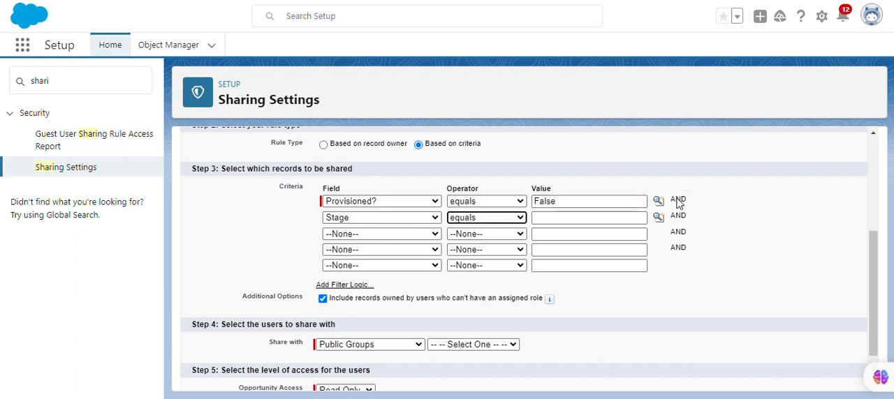
pyautogui.click(658, 217)
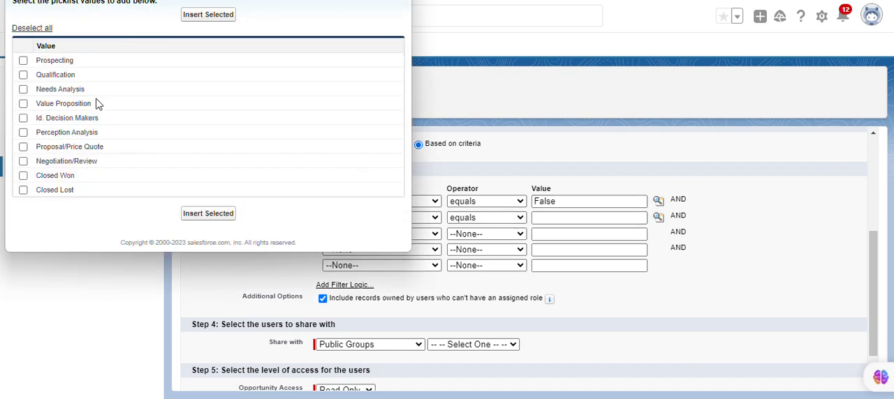
pyautogui.click(23, 175)
pyautogui.click(207, 213)
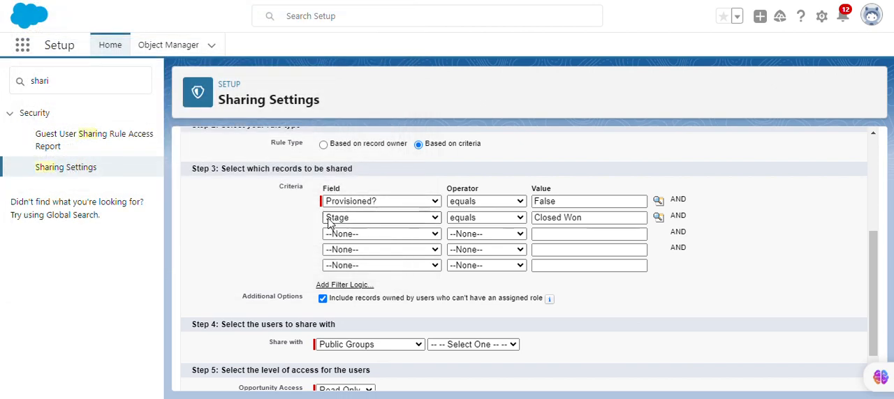
# Step: Share the matching opportunities with the Operations public group, then save the rule and accept the sharing recalculation
pyautogui.scroll(1, 400, 213)
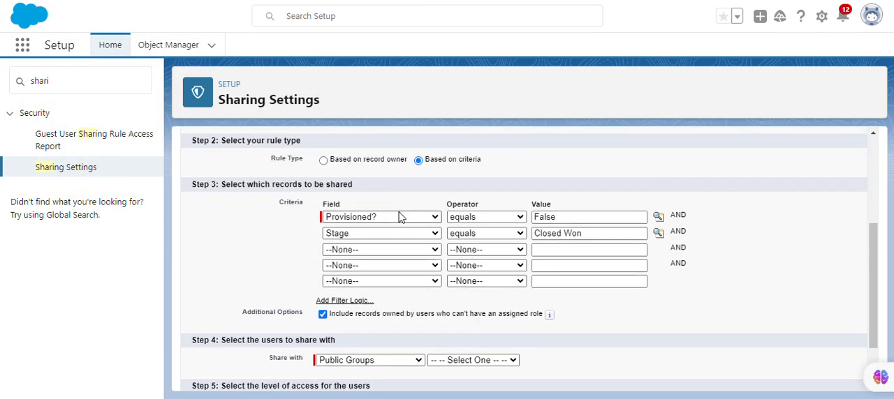
pyautogui.scroll(-3, 379, 223)
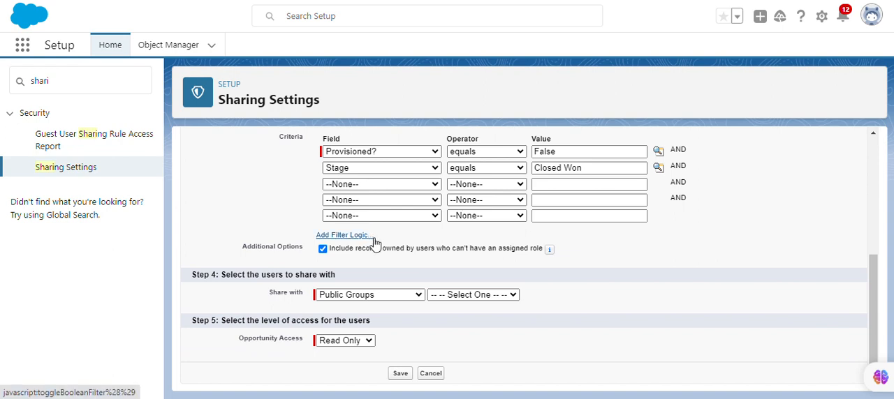
pyautogui.click(472, 296)
pyautogui.click(476, 327)
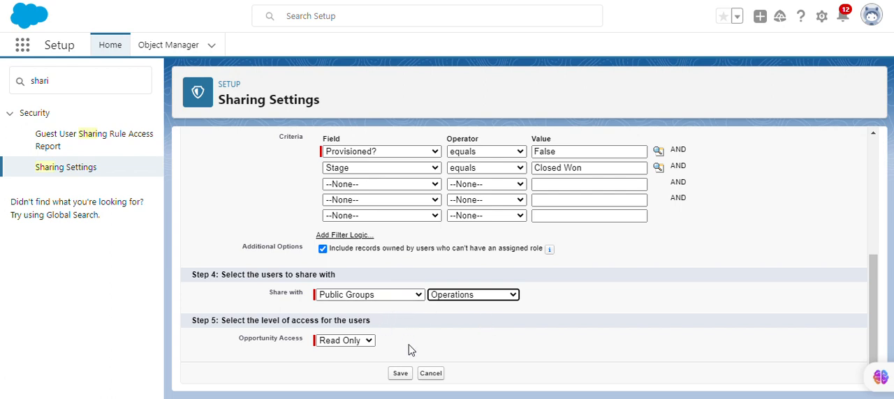
pyautogui.scroll(2, 402, 321)
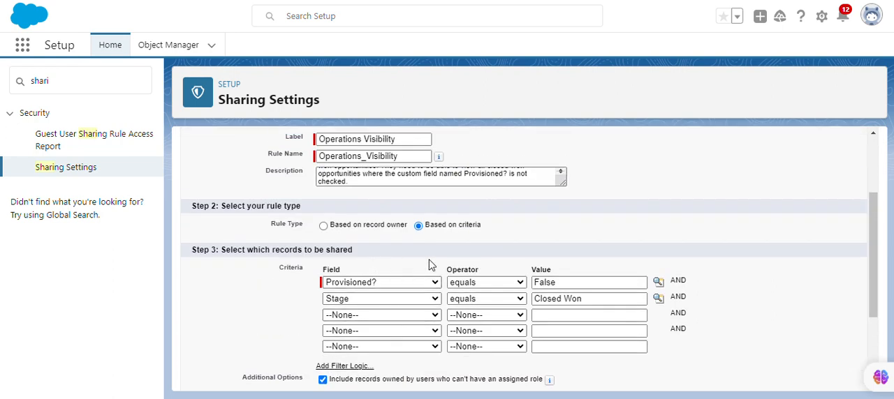
pyautogui.scroll(-2, 401, 314)
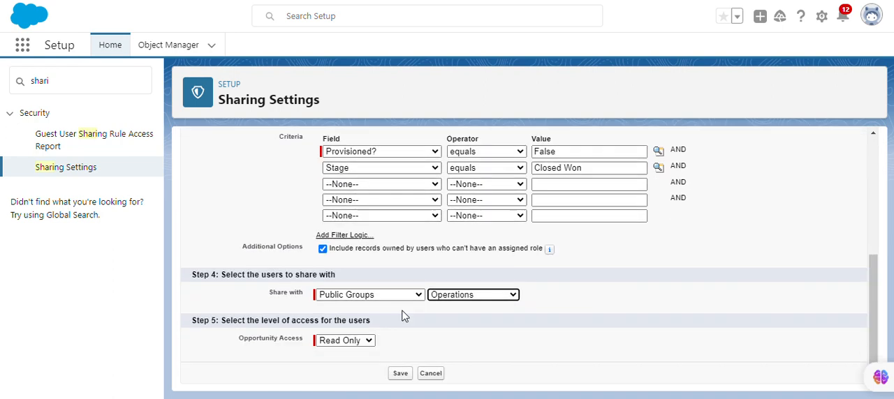
pyautogui.click(408, 375)
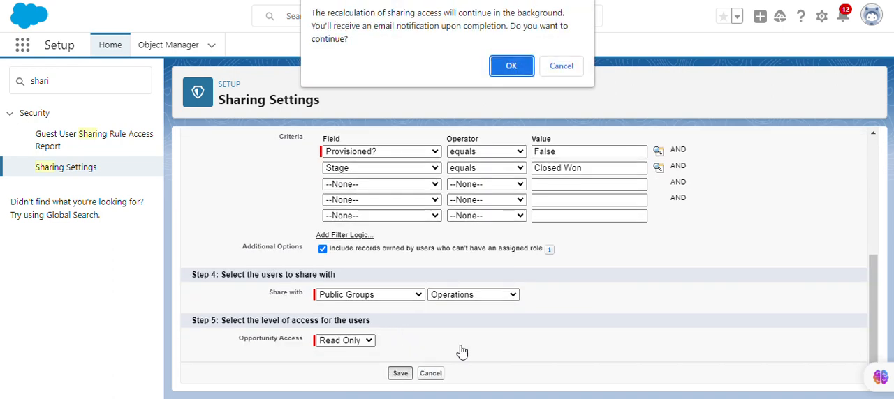
pyautogui.click(511, 65)
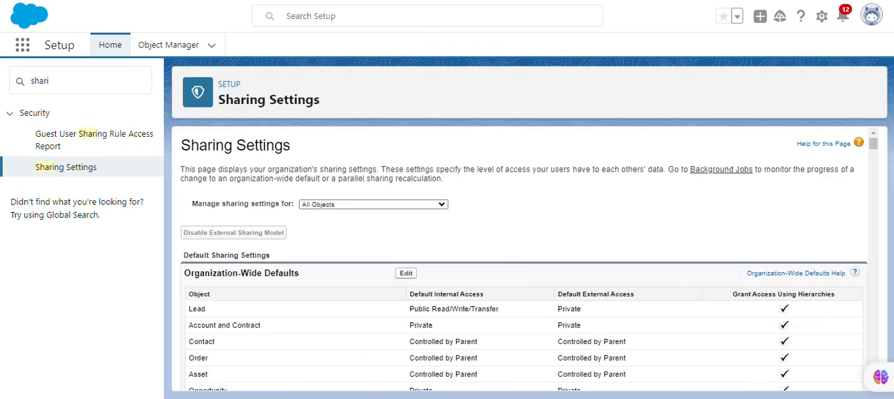
# Step: Find the Opportunity Sharing Rules section in Sharing Settings and start another opportunity sharing rule
pyautogui.scroll(-5, 376, 244)
pyautogui.scroll(-15, 375, 243)
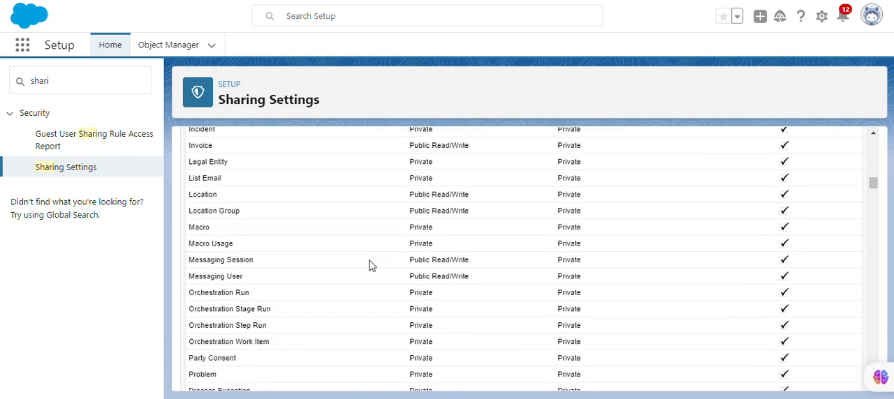
pyautogui.scroll(-4, 361, 283)
pyautogui.scroll(3, 361, 269)
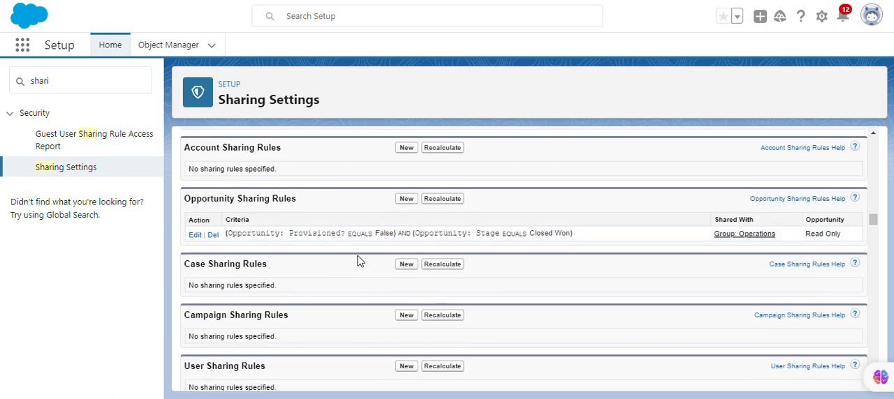
pyautogui.click(405, 199)
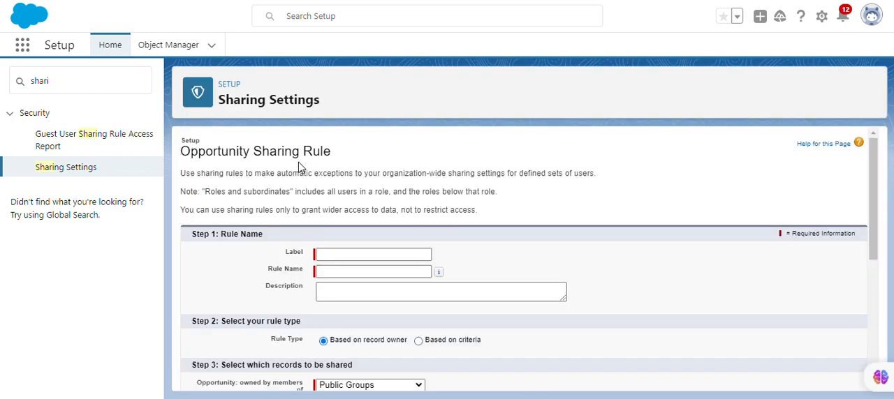
# Step: Copy GDPR_Auditor_Opportunity_Visibility from the Trailhead page and use it as the new rule's label and rule name
pyautogui.click(204, 1)
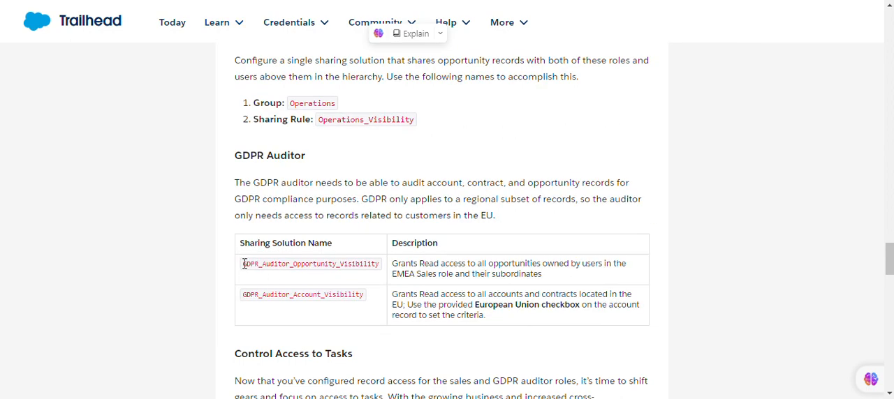
pyautogui.moveTo(244, 264); pyautogui.dragTo(382, 274)
pyautogui.hotkey('ctrl', 'c')
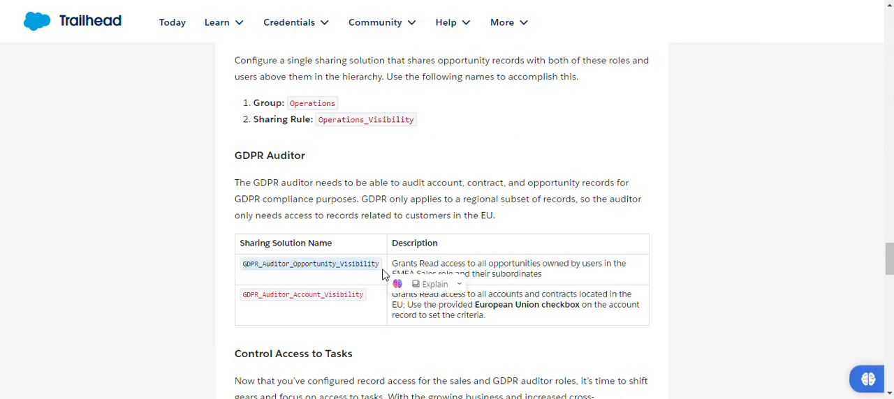
pyautogui.click(256, 5)
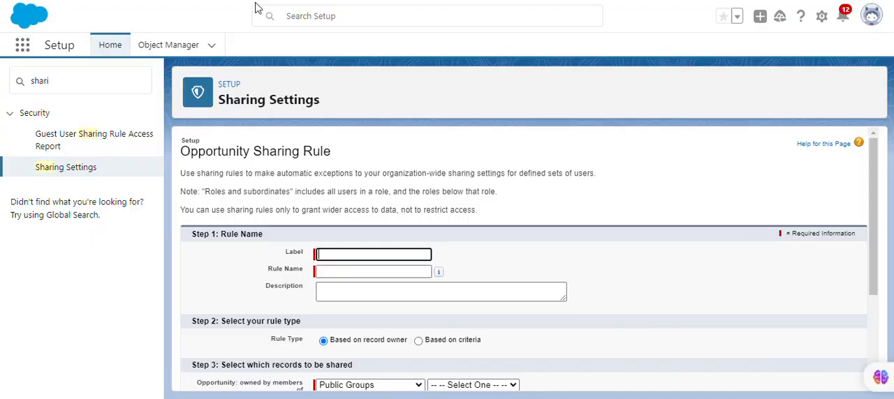
pyautogui.click(355, 256)
pyautogui.hotkey('ctrl', 'v')
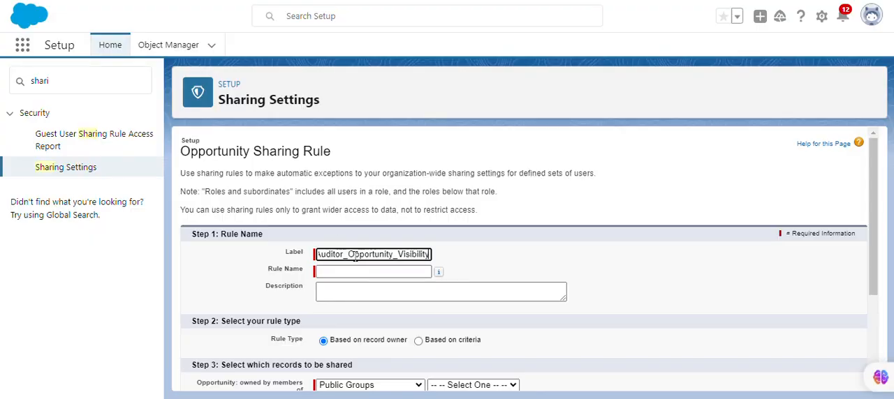
pyautogui.click(340, 271)
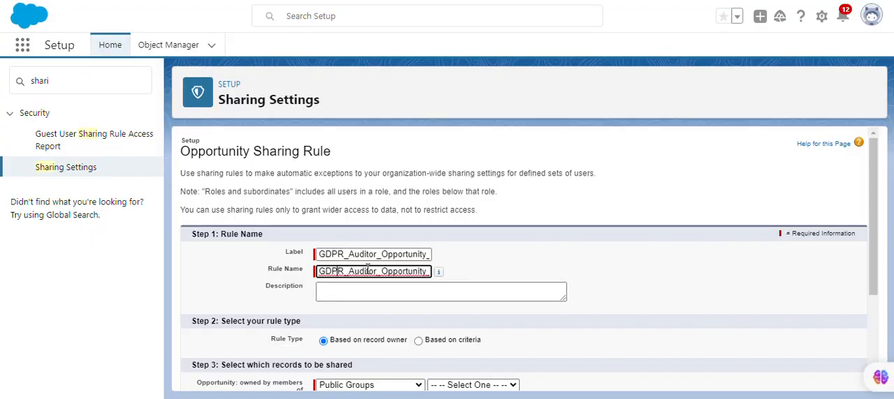
# Step: Replace the underscores in the rule's label with spaces so it reads GDPR Auditor Opportunity Visibility
pyautogui.click(356, 256)
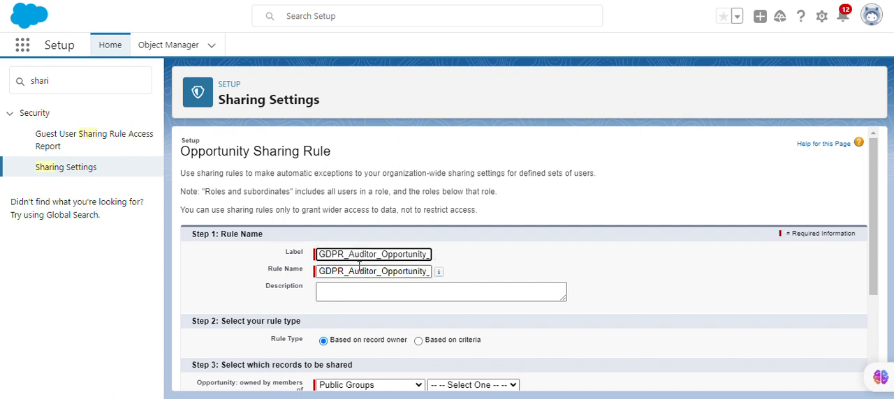
pyautogui.press('BackSpace')
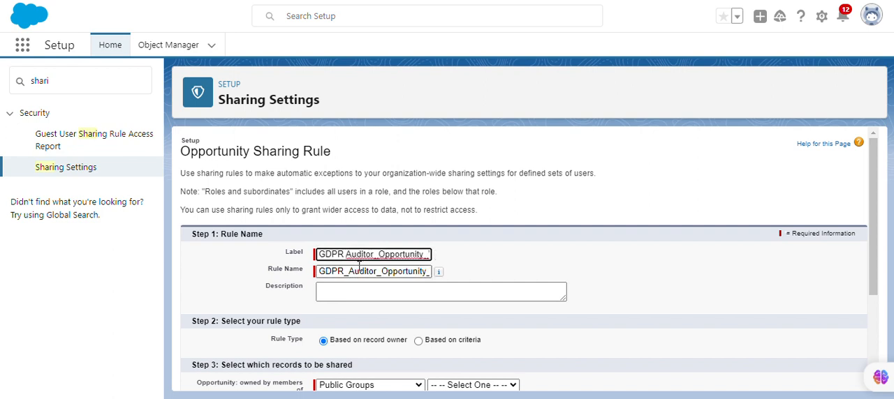
pyautogui.click(378, 256)
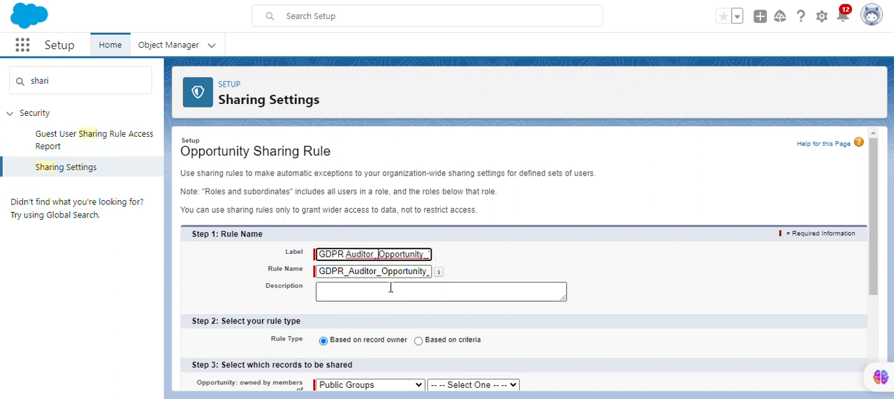
pyautogui.press('BackSpace')
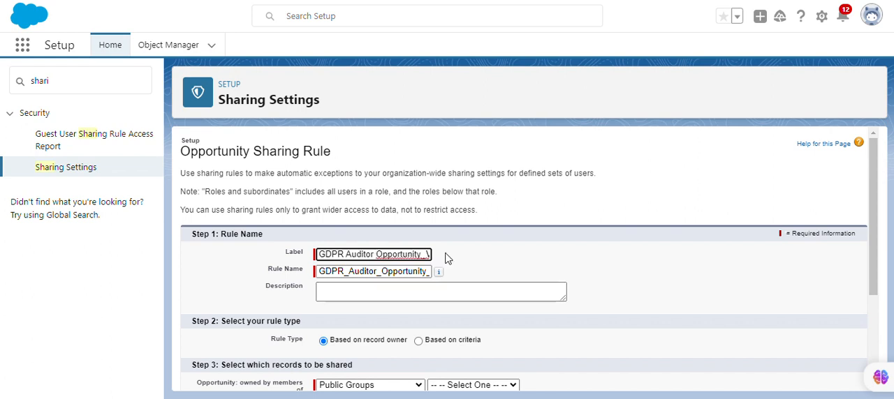
pyautogui.click(438, 293)
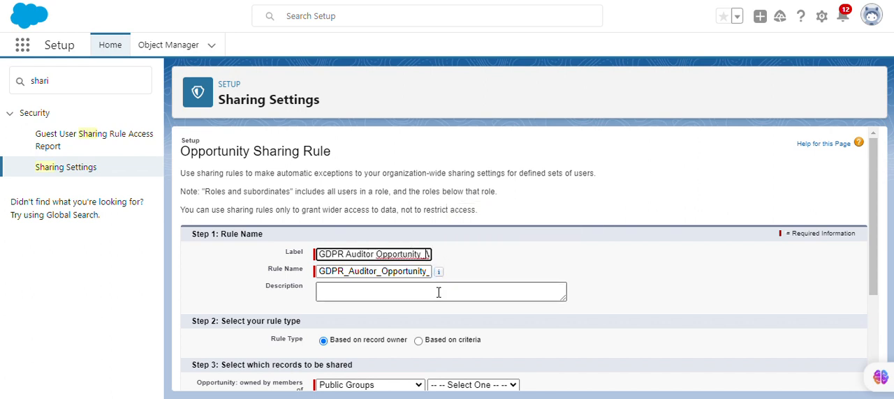
pyautogui.press('BackSpace')
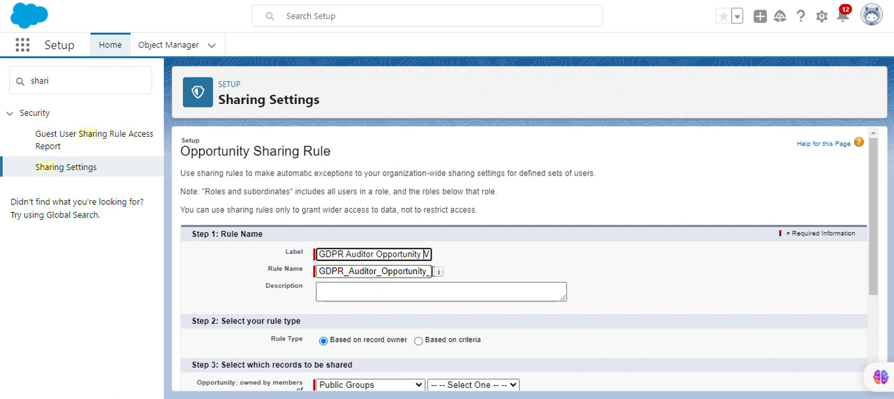
pyautogui.press('Right')
pyautogui.press('Right')
pyautogui.press('Right')
pyautogui.press('Right')
pyautogui.press('Right')
pyautogui.press('Right')
pyautogui.press('Right')
pyautogui.press('Right')
pyautogui.press('Right')
pyautogui.press('Right')
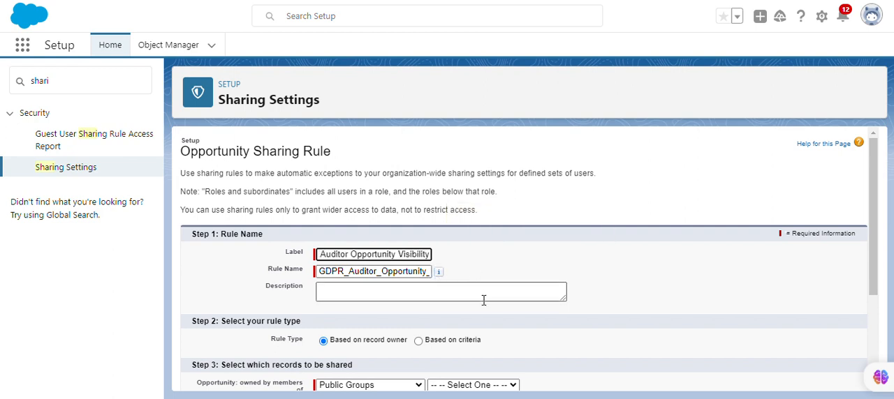
pyautogui.click(382, 34)
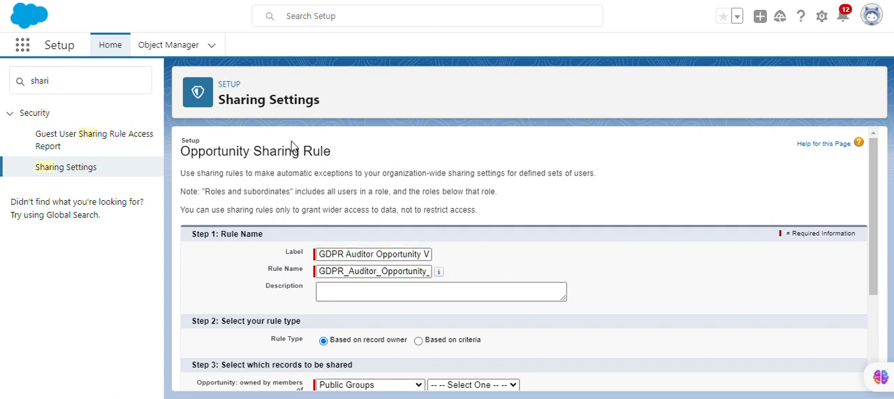
# Step: Copy GDPR_Auditor_Opportunity_Visibility from the Trailhead page's GDPR Auditor table and replace the opportunity sharing rule's label with it
pyautogui.click(153, 1)
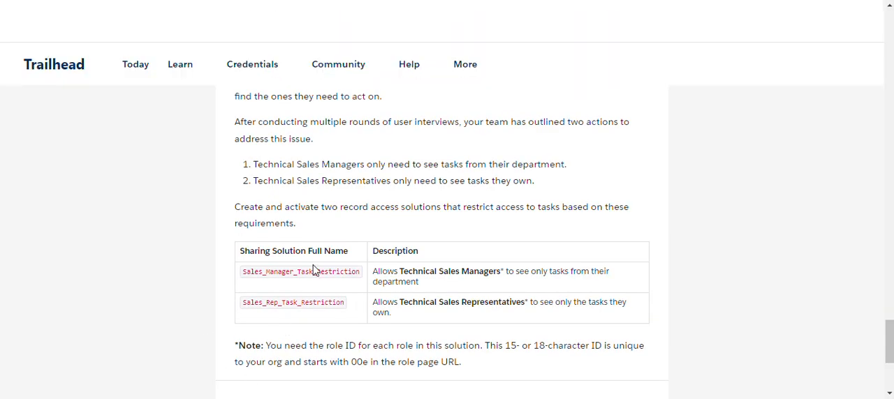
pyautogui.scroll(-1, 313, 270)
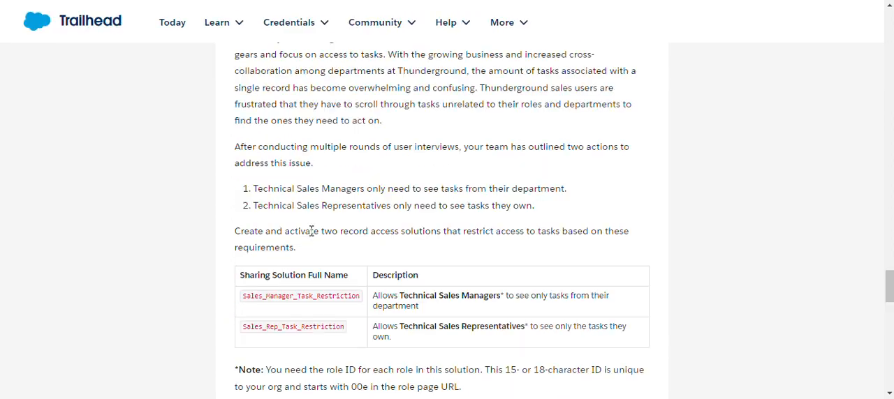
pyautogui.scroll(-4, 313, 233)
pyautogui.scroll(-2, 312, 238)
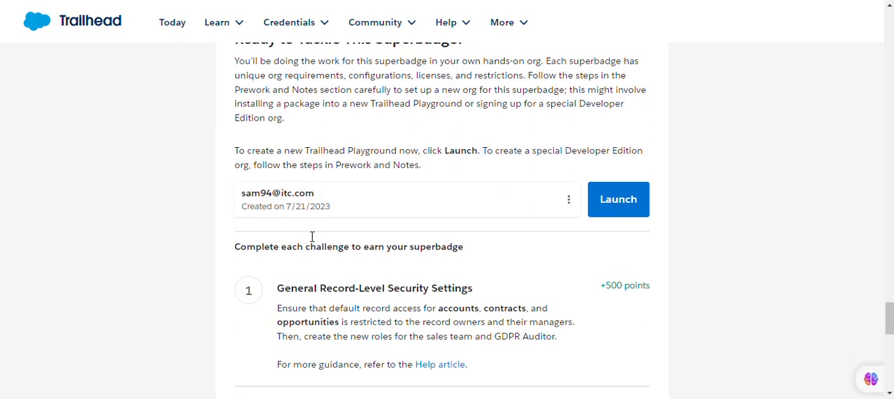
pyautogui.scroll(10, 312, 241)
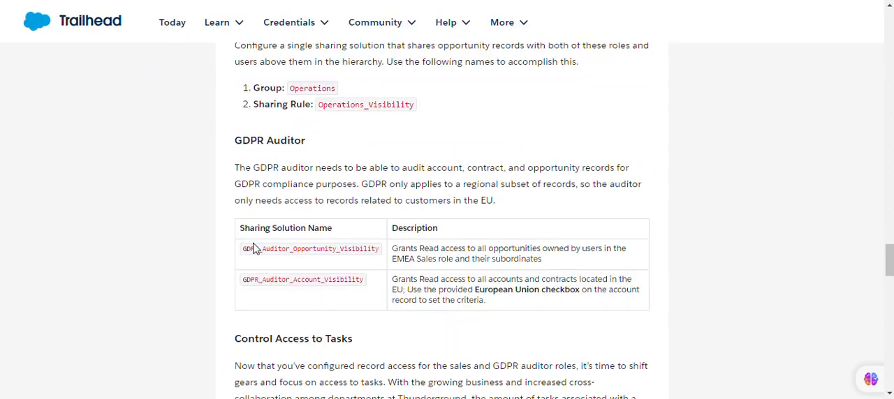
pyautogui.moveTo(247, 249); pyautogui.dragTo(378, 253)
pyautogui.hotkey('ctrl', 'c')
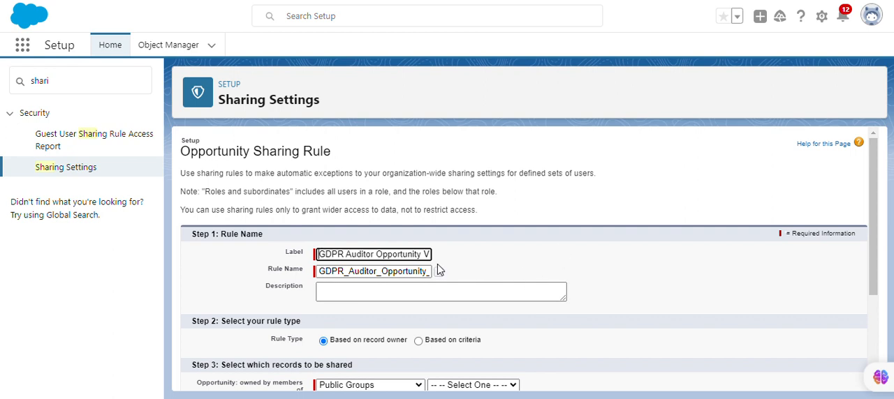
pyautogui.tripleClick(384, 255)
pyautogui.hotkey('ctrl', 'v')
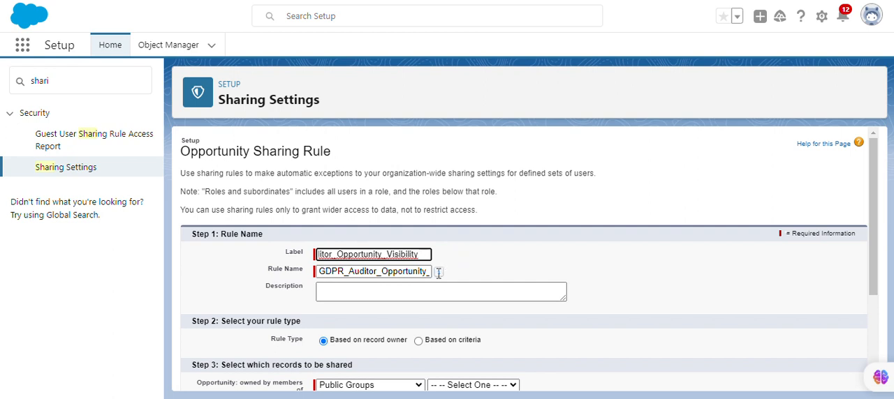
pyautogui.click(516, 247)
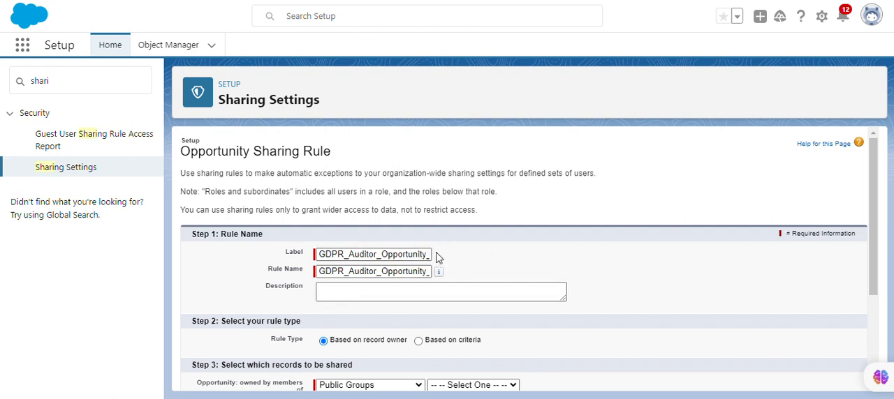
# Step: Copy the Trailhead description of GDPR_Auditor_Opportunity_Visibility, about opportunities owned by the EMEA Sales role and subordinates, into the rule's description
pyautogui.scroll(-1, 419, 269)
pyautogui.hotkey('alt', 'Tab')
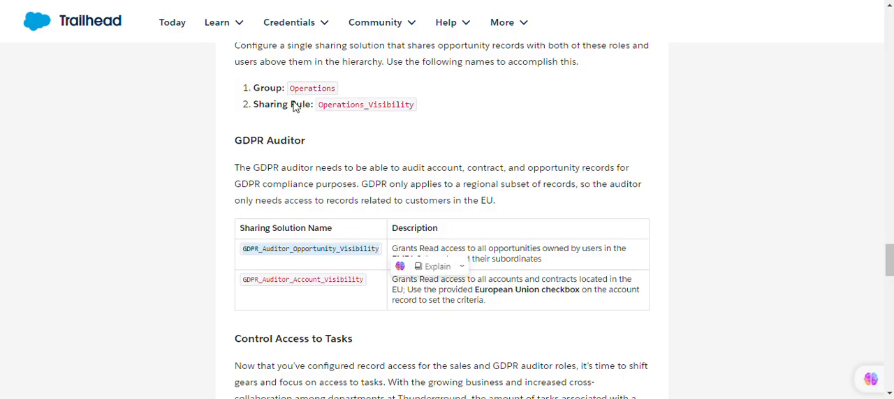
pyautogui.click(489, 251)
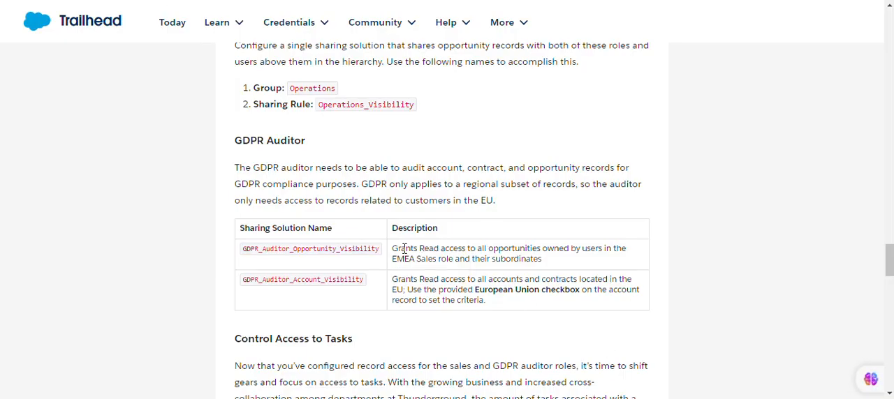
pyautogui.moveTo(391, 248); pyautogui.dragTo(602, 264)
pyautogui.hotkey('ctrl', 'c')
pyautogui.hotkey('alt', 'Tab')
pyautogui.click(421, 226)
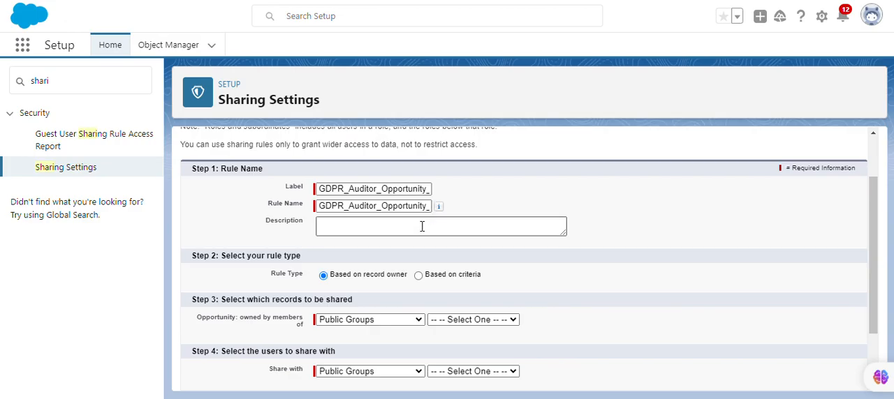
pyautogui.hotkey('ctrl', 'v')
pyautogui.click(539, 257)
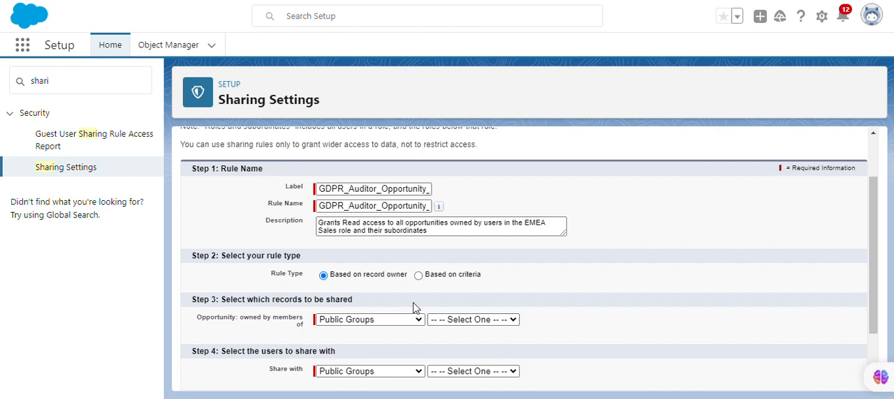
# Step: Set the records to share to opportunities owned by the EMEA Sales role, using the Roles and Subordinates category
pyautogui.click(467, 320)
pyautogui.click(472, 292)
pyautogui.scroll(-1, 371, 334)
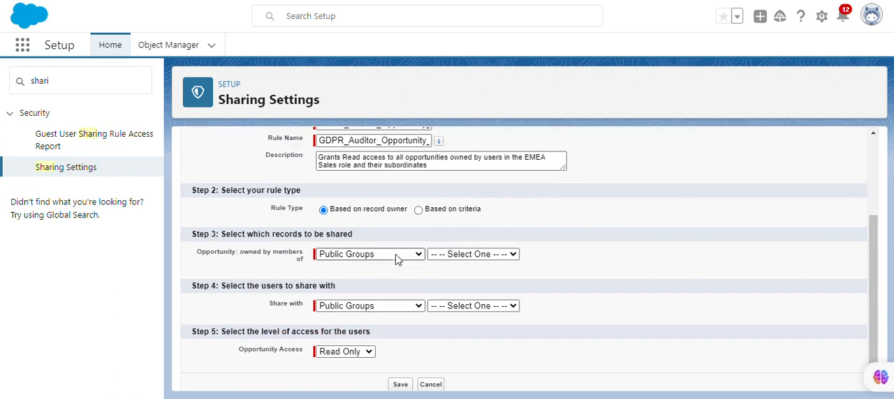
pyautogui.click(394, 255)
pyautogui.click(391, 287)
pyautogui.click(472, 256)
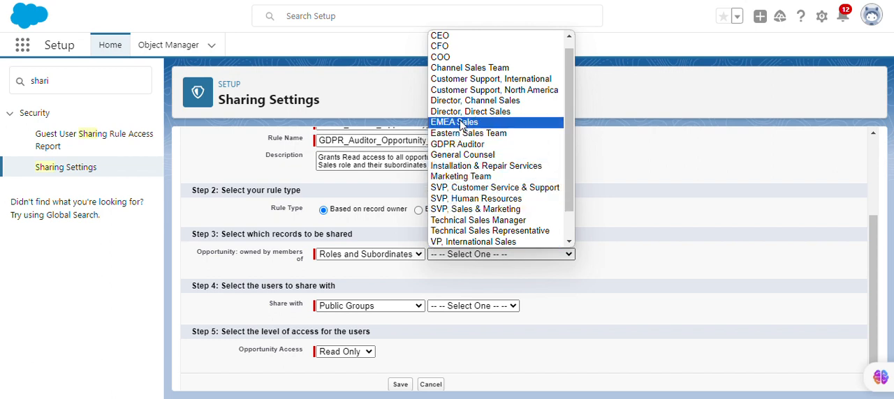
pyautogui.click(461, 124)
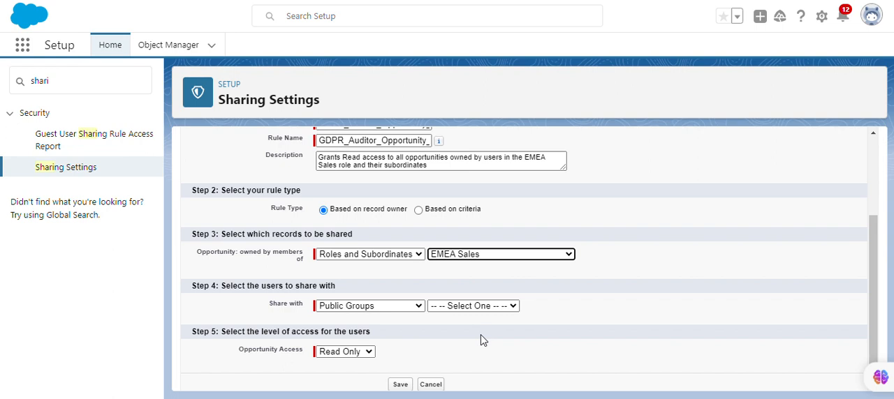
# Step: Share the opportunities with the GDPR Auditor role, then save the rule and accept the sharing recalculation
pyautogui.click(386, 305)
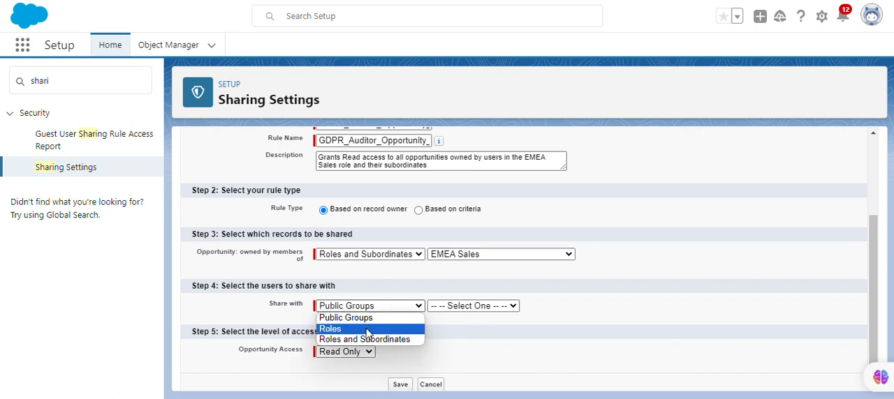
pyautogui.click(368, 333)
pyautogui.click(472, 307)
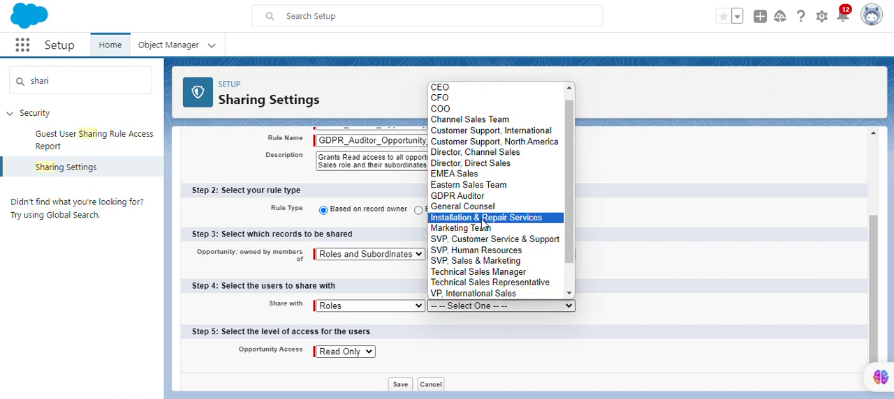
pyautogui.scroll(-1, 479, 206)
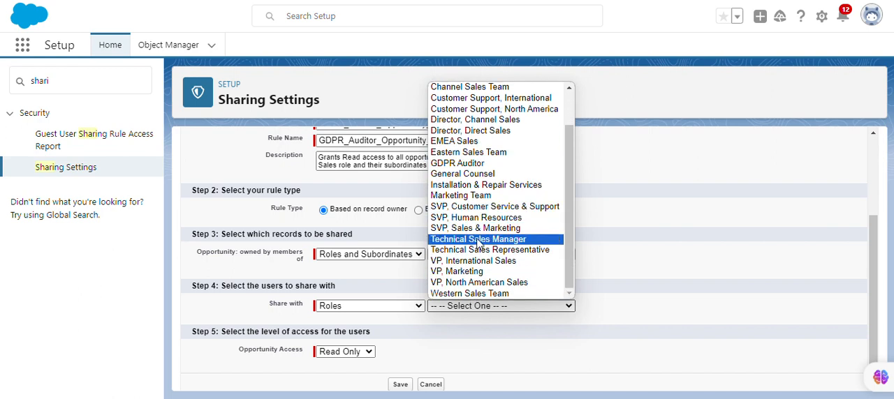
pyautogui.click(469, 165)
pyautogui.scroll(-1, 430, 309)
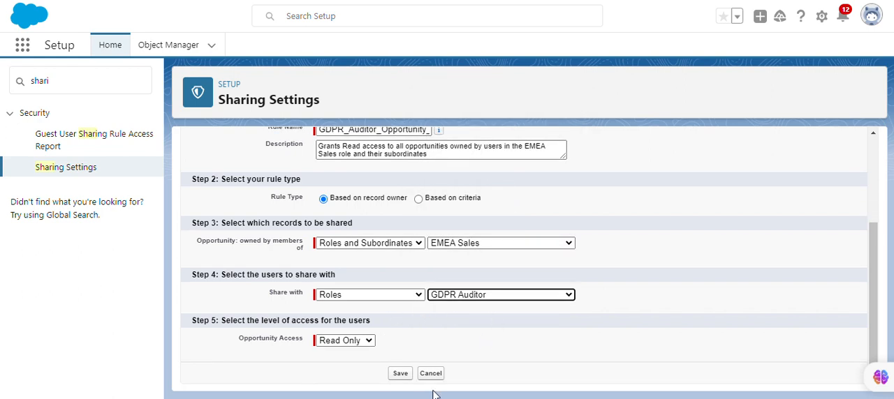
pyautogui.click(400, 374)
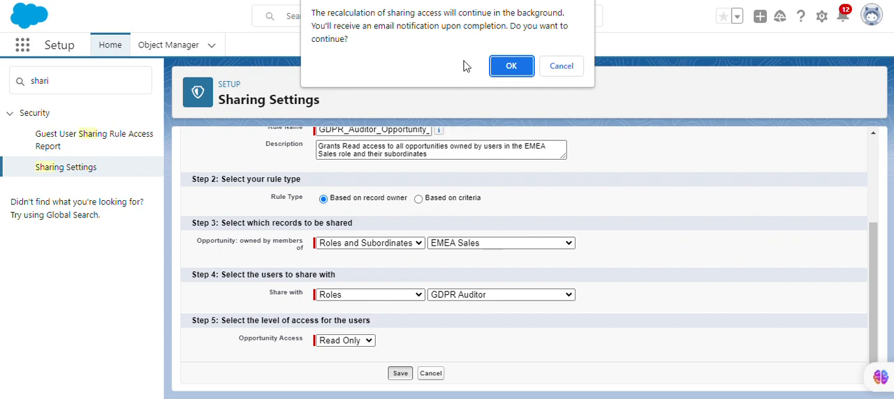
pyautogui.click(509, 66)
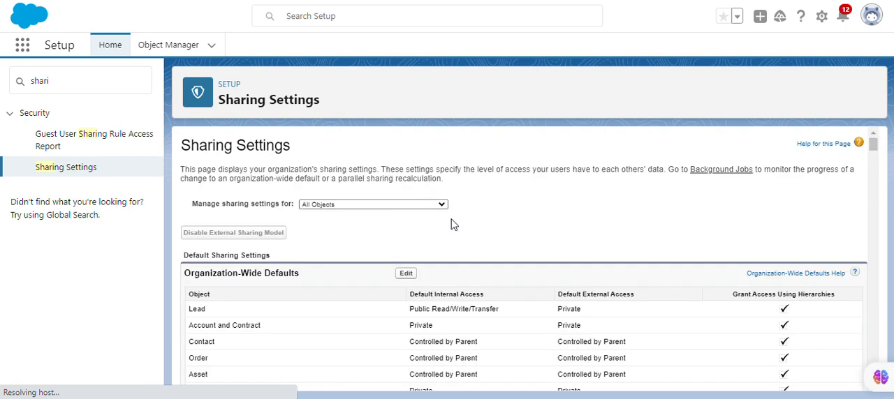
# Step: Find the Account Sharing Rules section in Sharing Settings and start a new account sharing rule
pyautogui.scroll(-6, 455, 258)
pyautogui.scroll(-20, 454, 258)
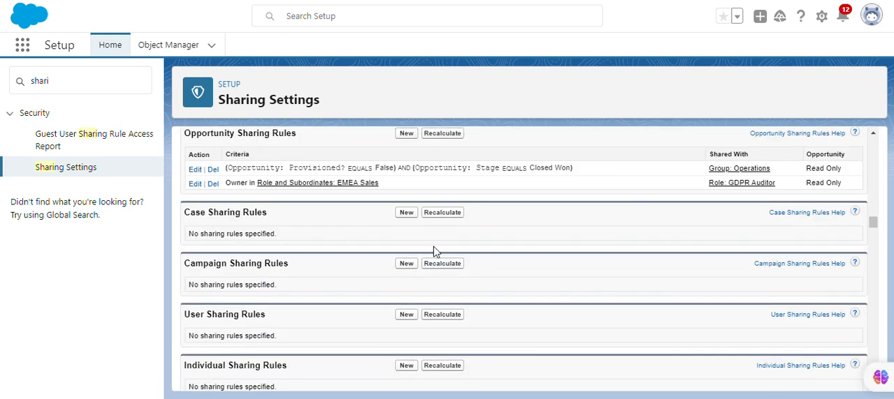
pyautogui.scroll(3, 387, 245)
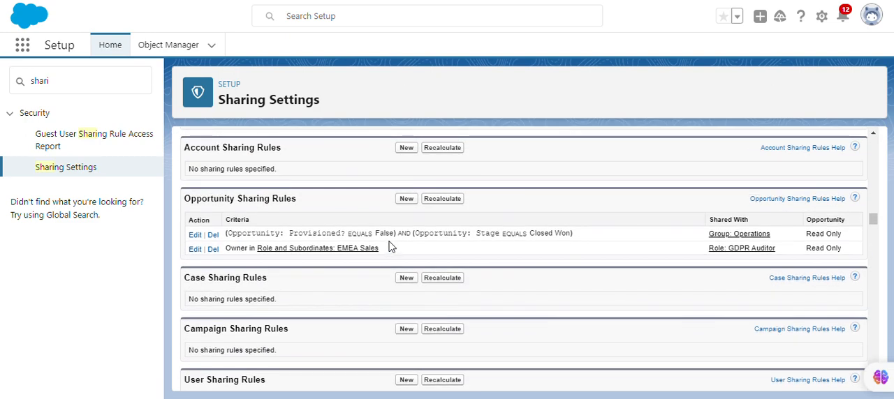
pyautogui.scroll(1, 397, 231)
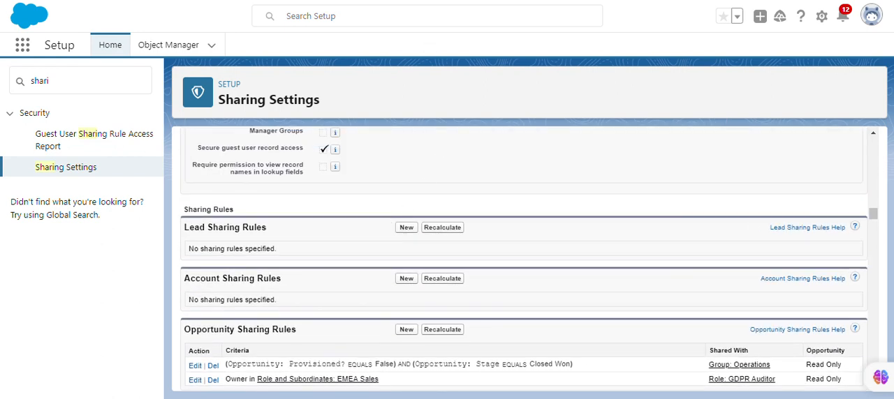
pyautogui.scroll(-1, 409, 155)
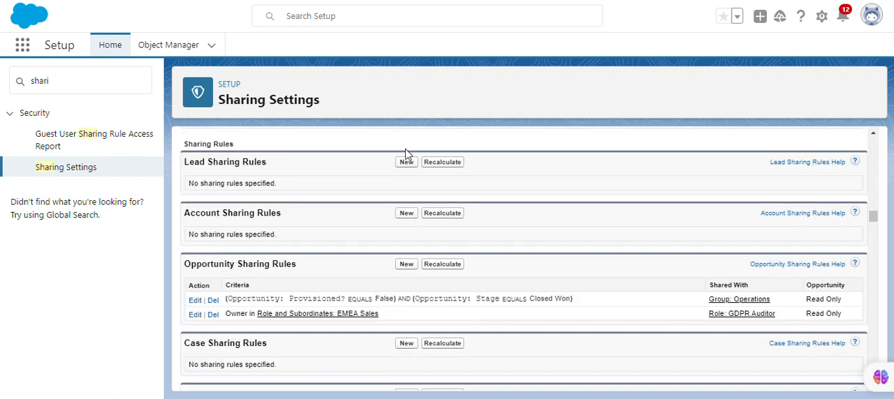
pyautogui.click(405, 213)
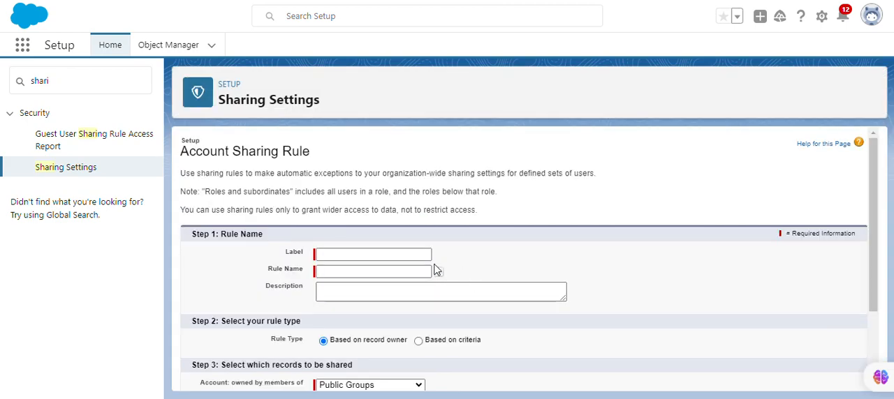
# Step: Copy GDPR_Auditor_Account_Visibility from the Trailhead page and use it as the account sharing rule's label and rule name
pyautogui.click(217, 1)
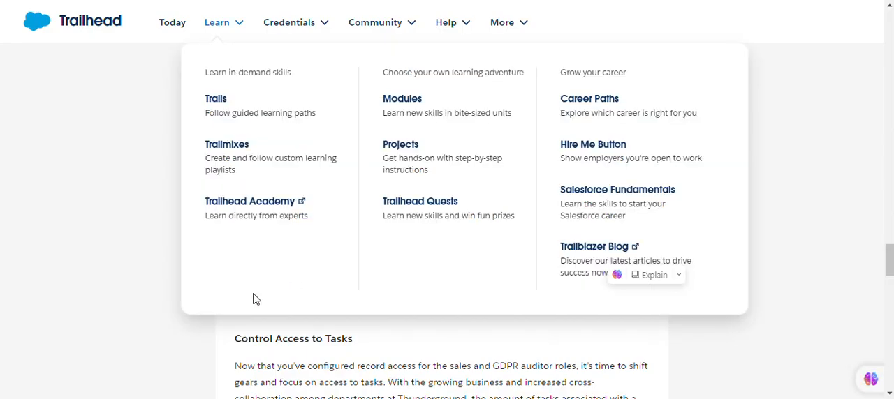
pyautogui.moveTo(241, 286); pyautogui.dragTo(364, 287)
pyautogui.hotkey('ctrl', 'c')
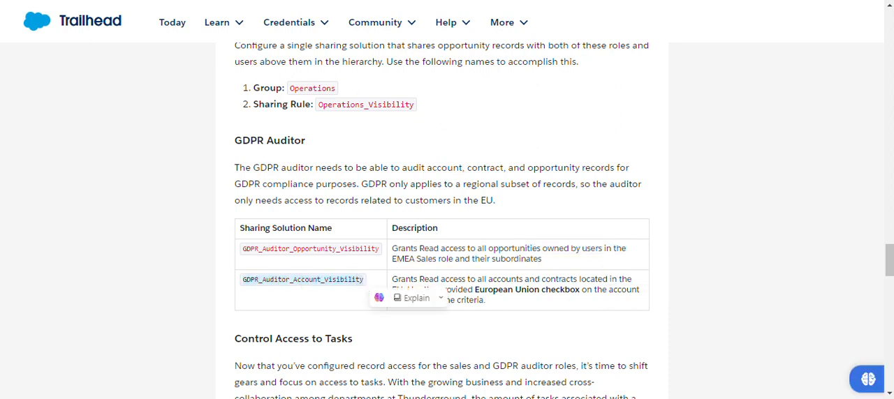
pyautogui.click(305, 0)
pyautogui.hotkey('ctrl', 'v')
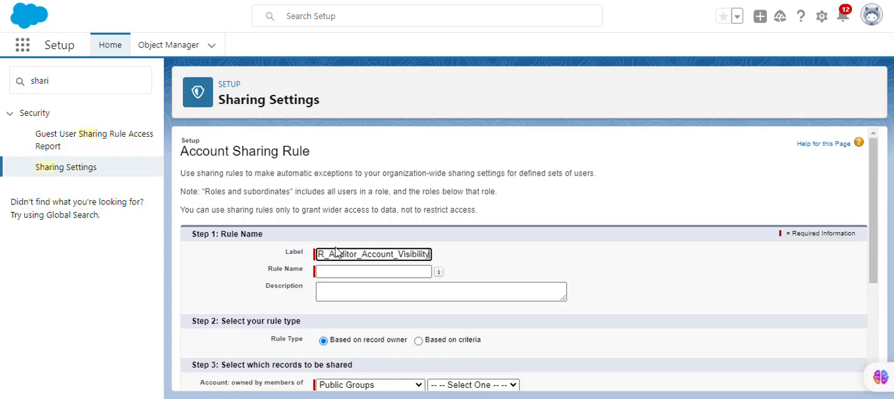
pyautogui.click(476, 252)
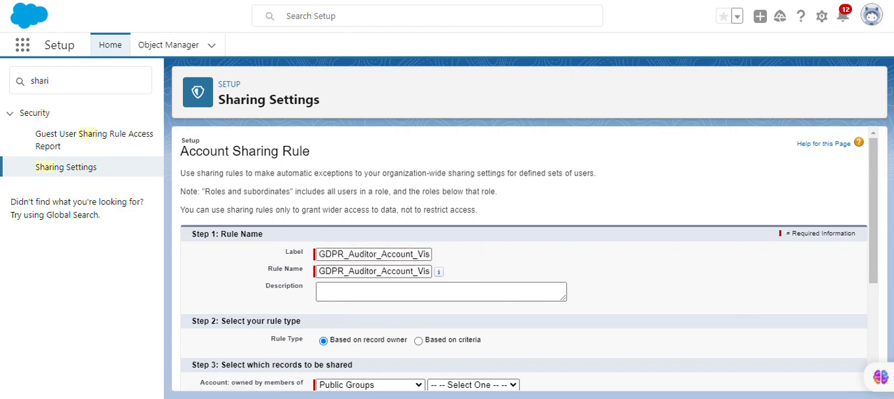
# Step: Copy the Trailhead description of GDPR_Auditor_Account_Visibility, including the European Union checkbox note, into the account sharing rule's description
pyautogui.click(433, 0)
pyautogui.click(451, 273)
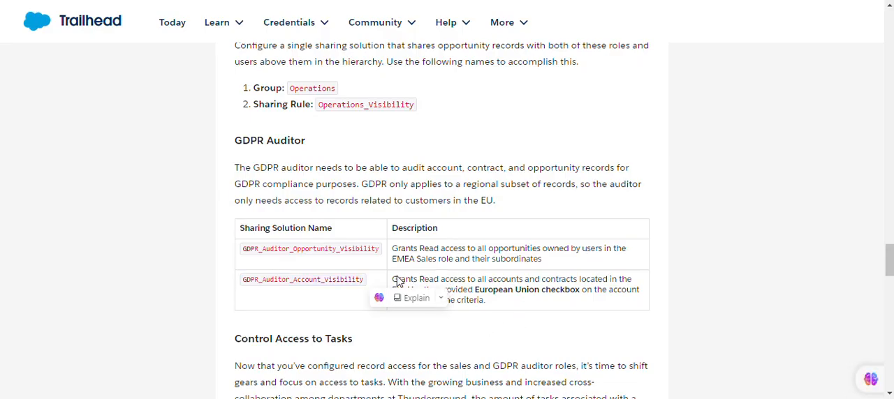
pyautogui.moveTo(393, 280); pyautogui.dragTo(494, 311)
pyautogui.hotkey('ctrl', 'c')
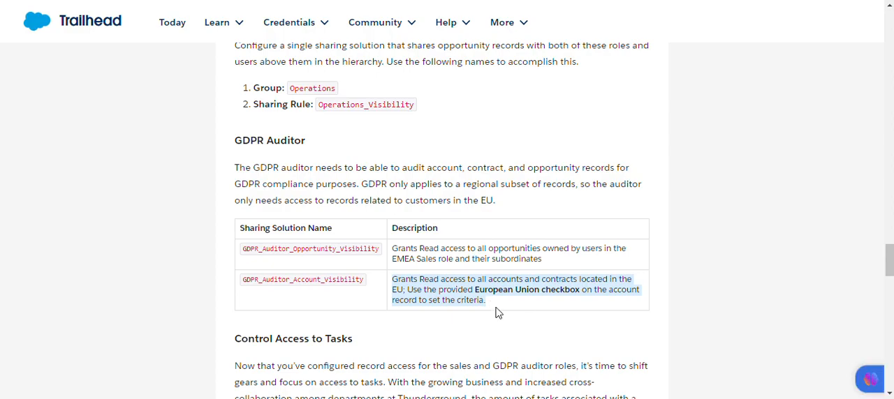
pyautogui.click(363, 1)
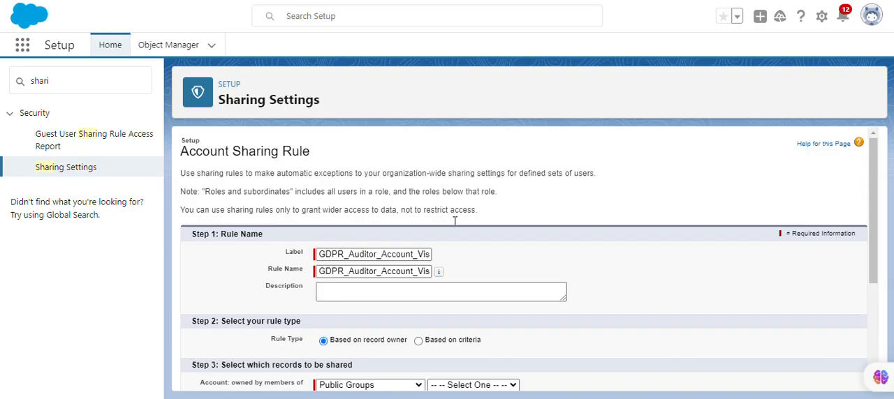
pyautogui.click(437, 293)
pyautogui.hotkey('ctrl', 'v')
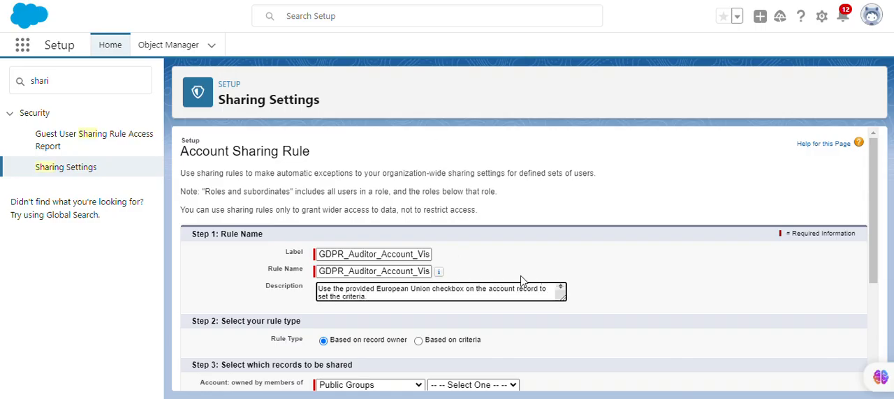
# Step: Make the account sharing rule based on criteria instead of record owner
pyautogui.click(541, 264)
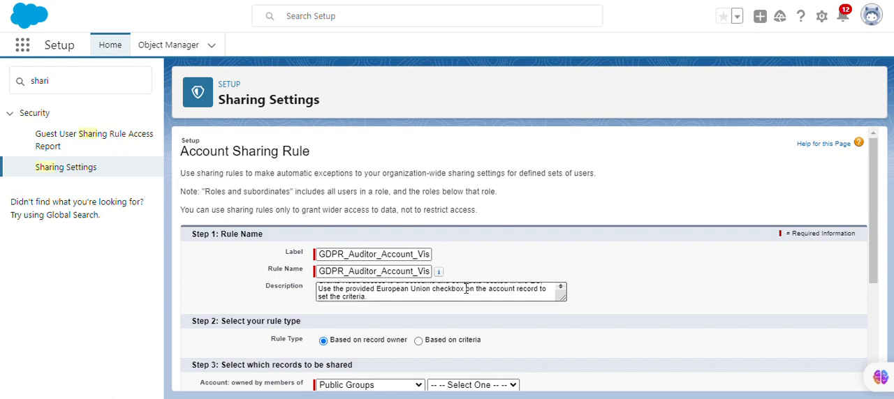
pyautogui.scroll(-1, 417, 323)
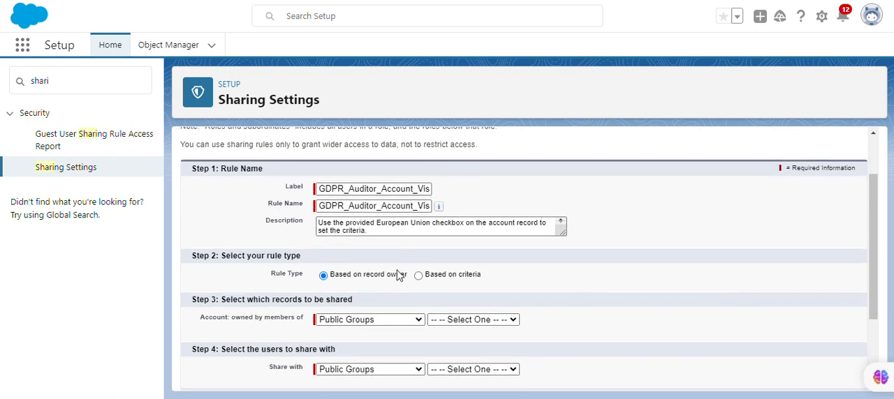
pyautogui.click(418, 276)
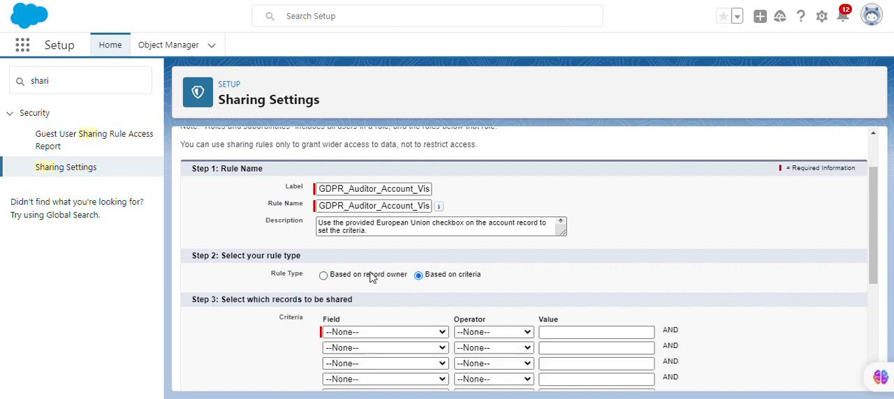
# Step: Set the rule's first sharing criterion to European Union equals True
pyautogui.scroll(-1, 374, 274)
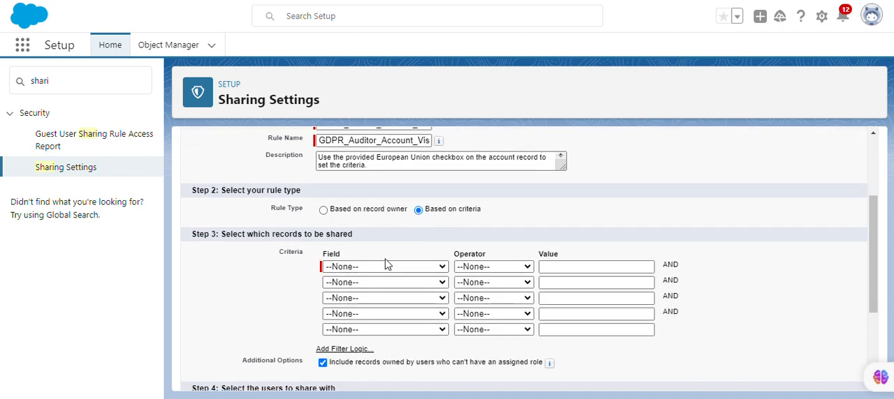
pyautogui.click(391, 268)
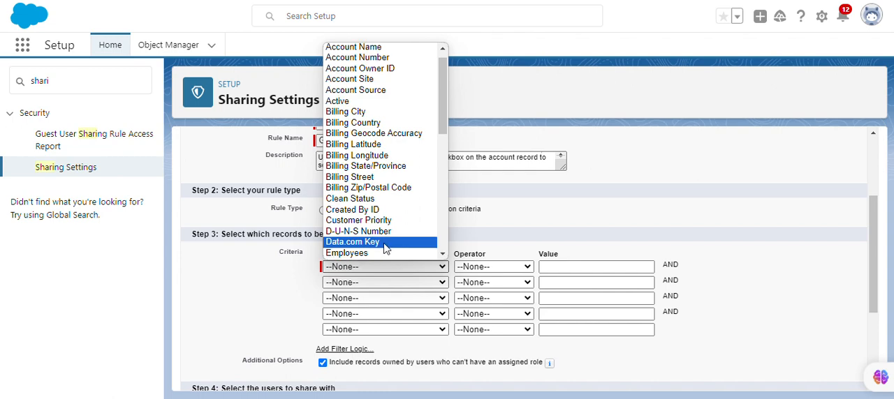
pyautogui.scroll(-10, 394, 238)
pyautogui.scroll(4, 359, 133)
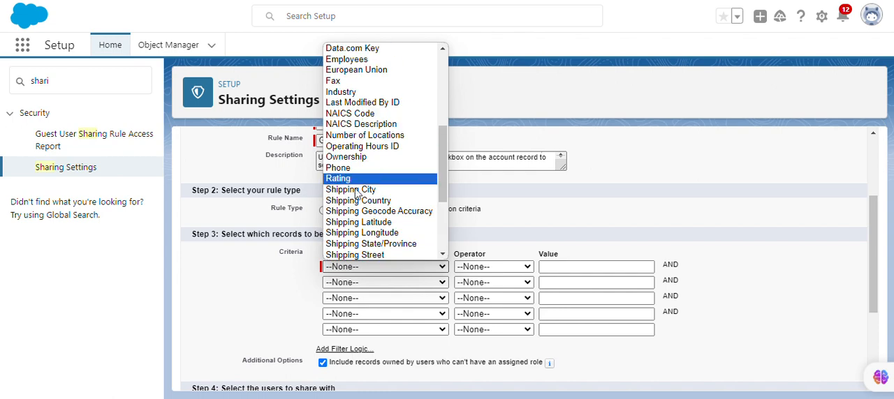
pyautogui.scroll(4, 363, 167)
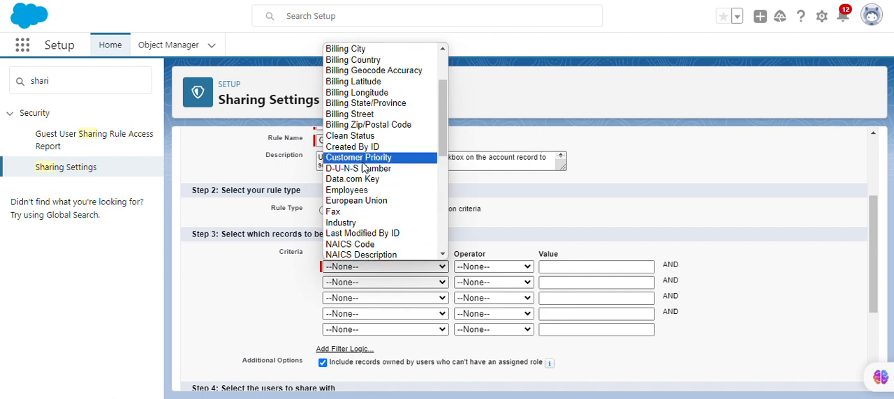
pyautogui.click(364, 202)
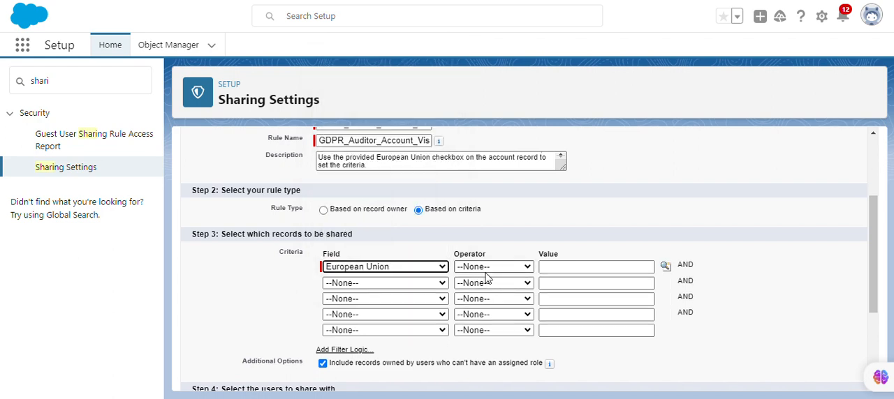
pyautogui.click(485, 271)
pyautogui.click(491, 292)
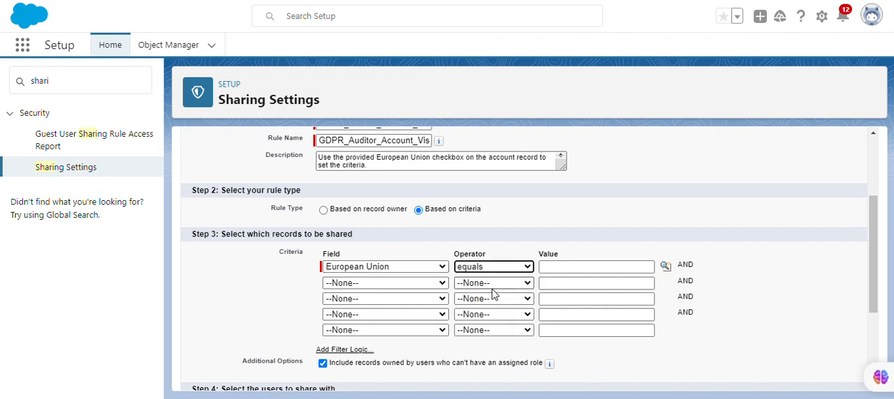
pyautogui.click(665, 266)
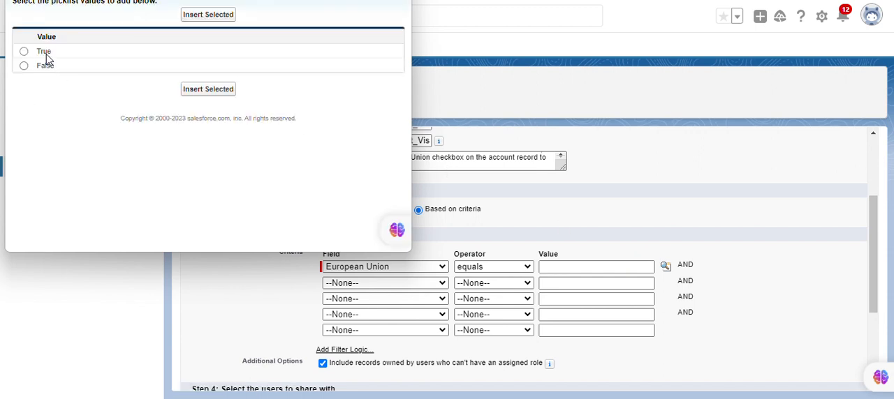
pyautogui.click(44, 53)
pyautogui.click(203, 89)
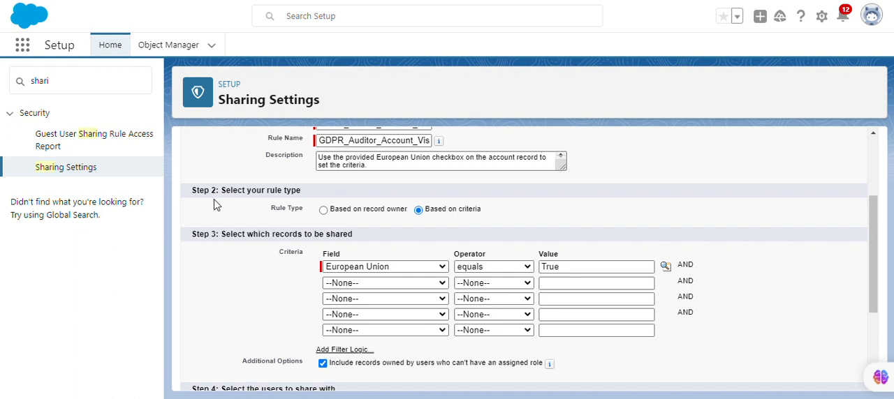
# Step: Share the matching accounts with the GDPR Auditor role
pyautogui.scroll(-3, 384, 253)
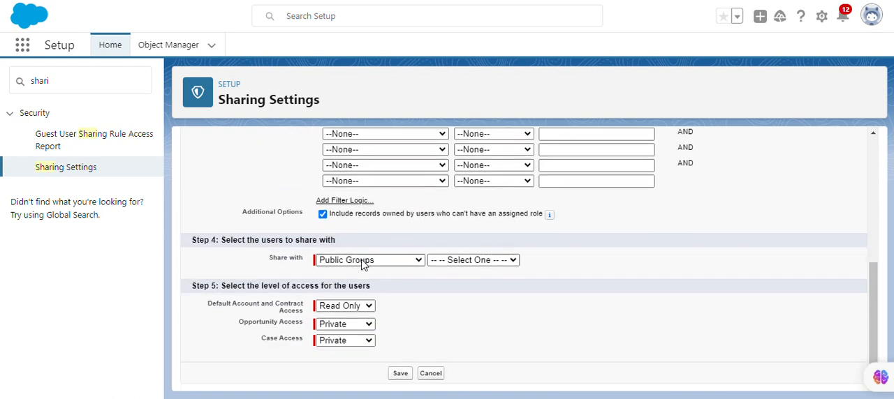
pyautogui.click(388, 263)
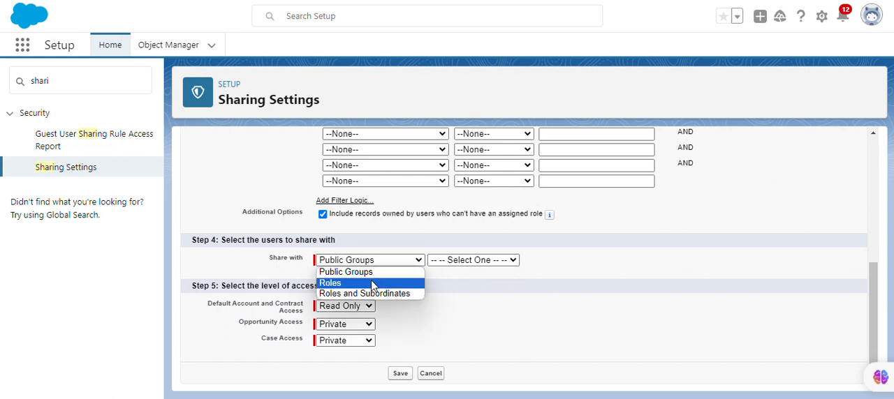
pyautogui.click(372, 283)
pyautogui.click(474, 266)
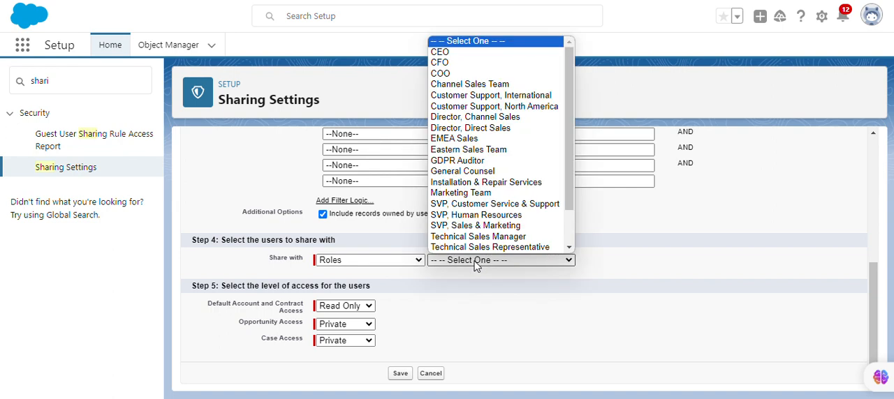
pyautogui.scroll(-1, 476, 231)
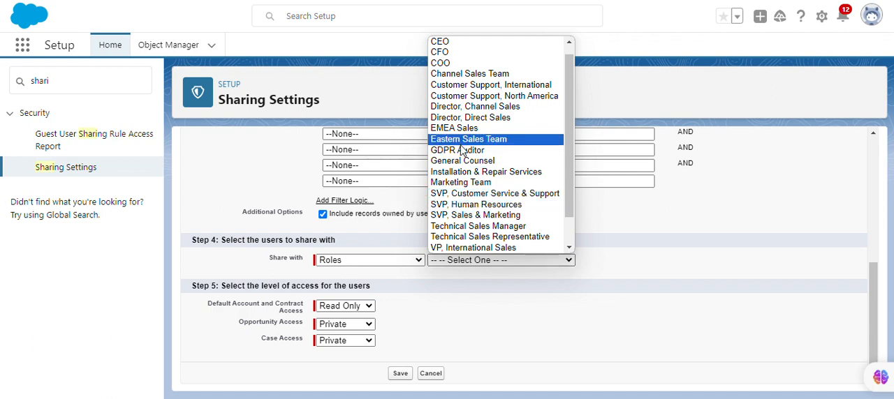
pyautogui.click(461, 150)
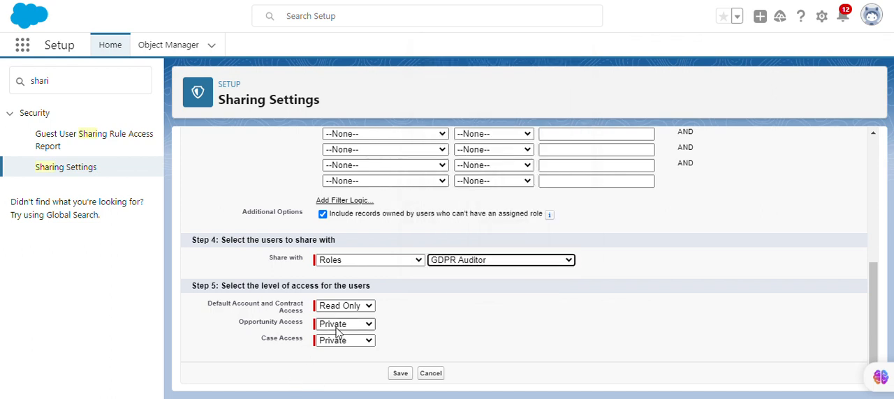
# Step: Grant Read Only opportunity access in the account sharing rule, then save it and accept the sharing recalculation
pyautogui.click(347, 326)
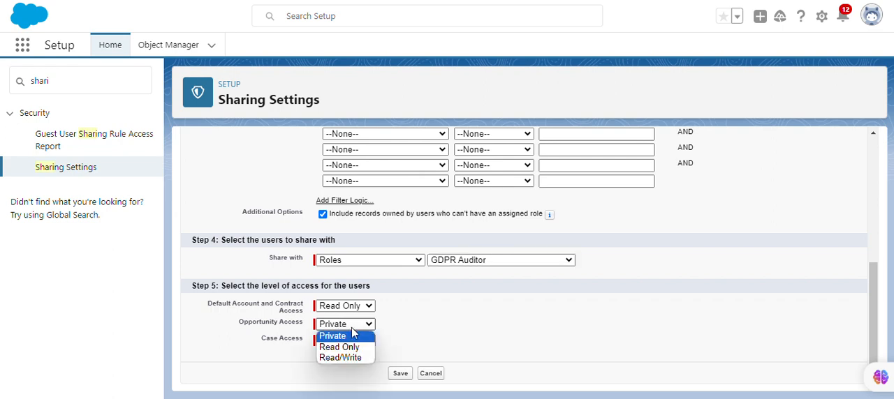
pyautogui.click(354, 344)
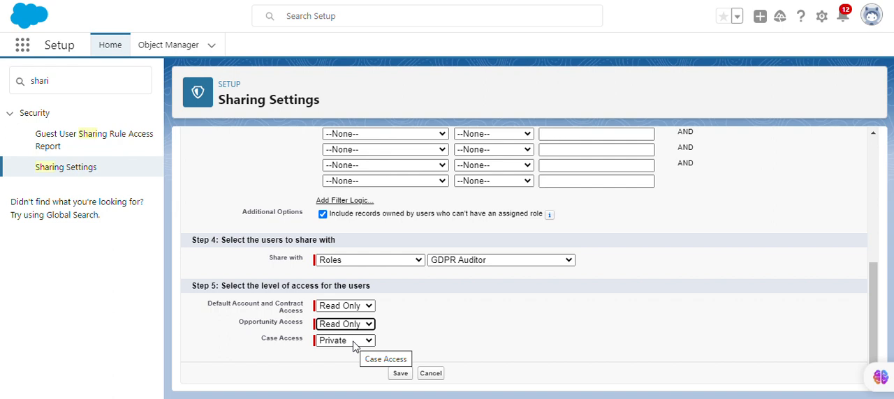
pyautogui.click(364, 342)
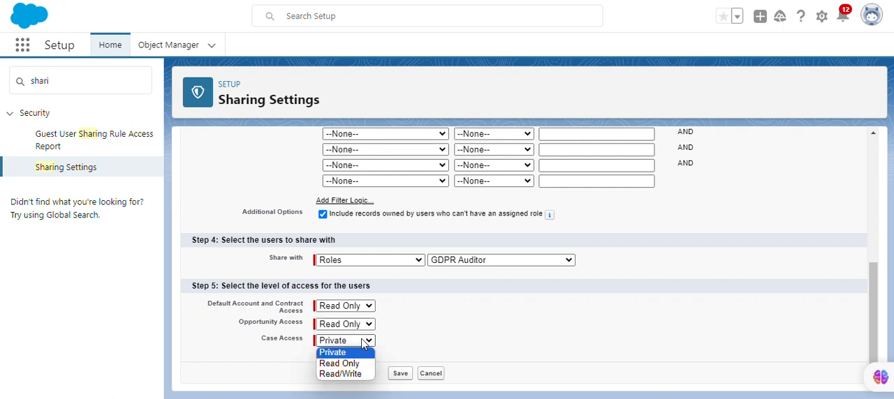
pyautogui.click(400, 373)
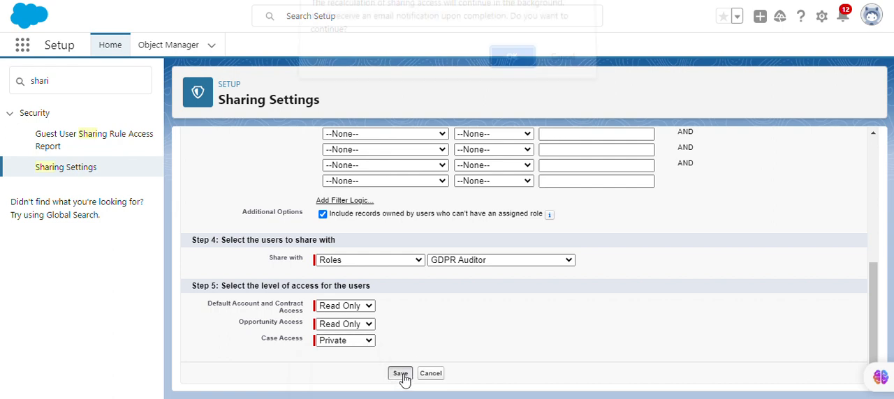
pyautogui.click(509, 65)
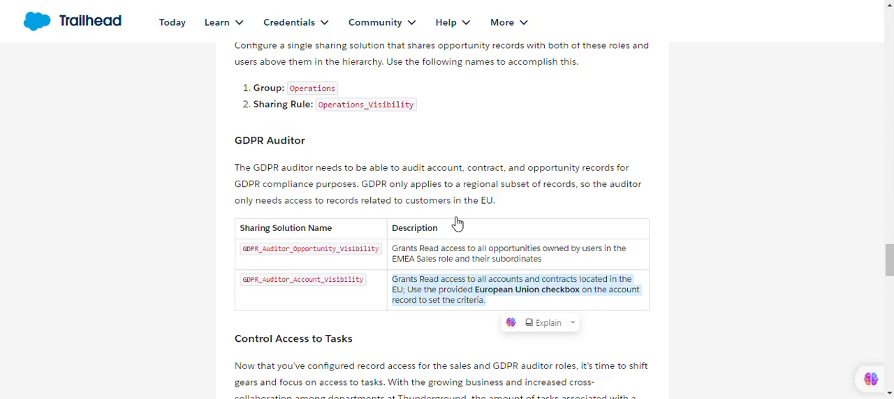
# Step: On the Trailhead superbadge page, run the check for challenge 2, Cross-Functional Record Access
pyautogui.scroll(-3, 542, 281)
pyautogui.scroll(-8, 597, 299)
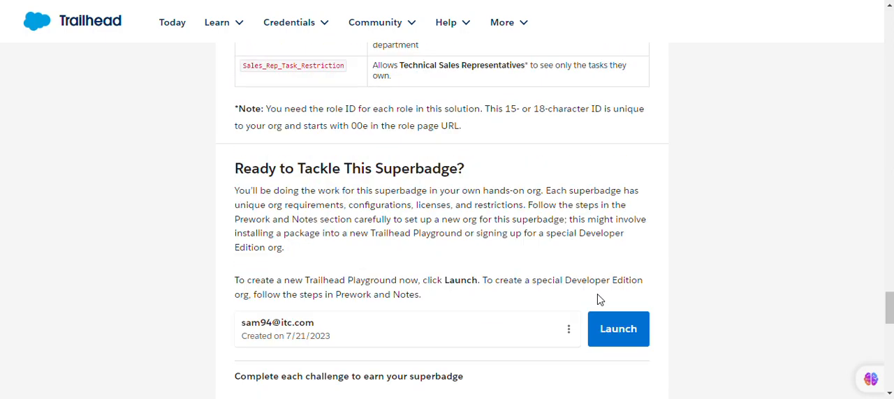
pyautogui.scroll(-4, 597, 298)
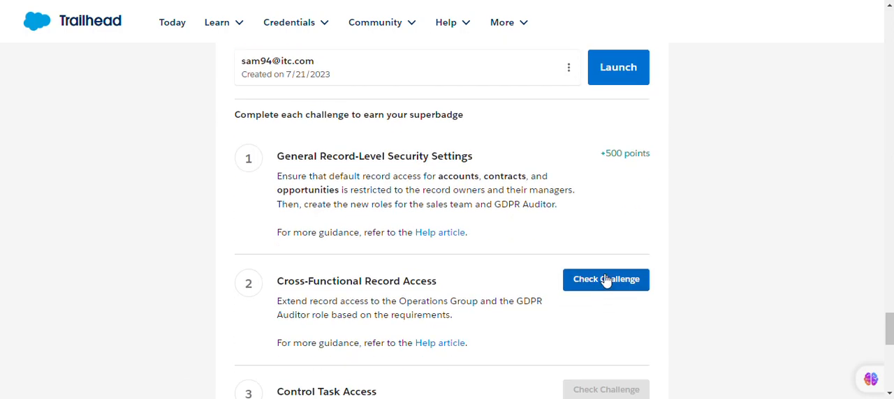
pyautogui.click(593, 281)
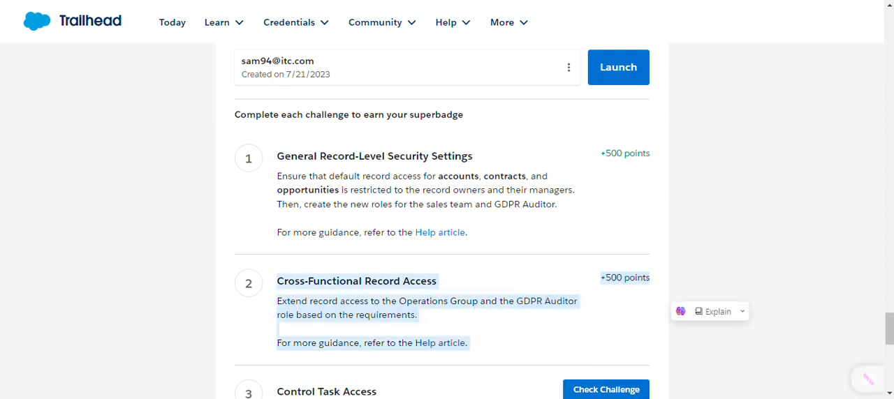
pyautogui.moveTo(382, 23)
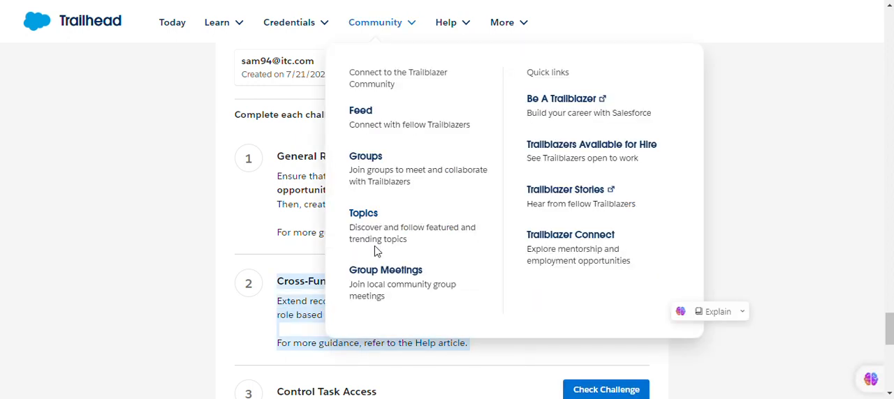
pyautogui.click(271, 290)
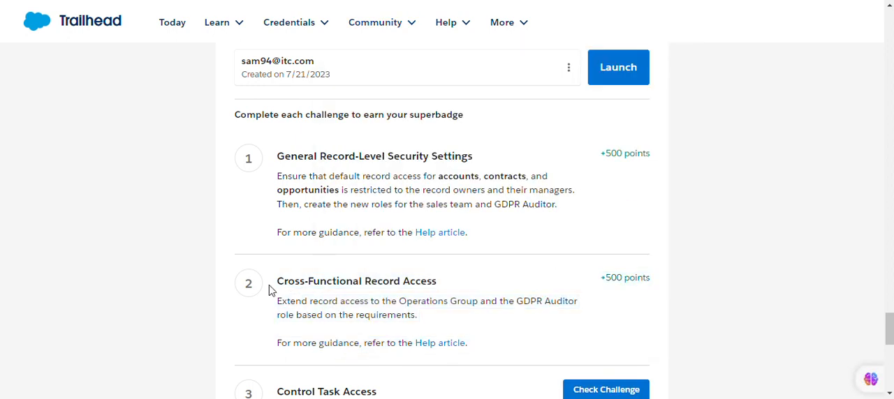
pyautogui.moveTo(286, 282); pyautogui.dragTo(647, 306)
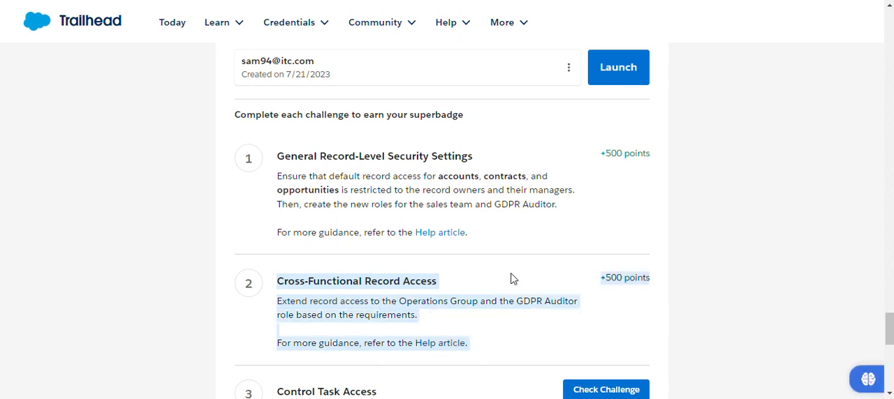